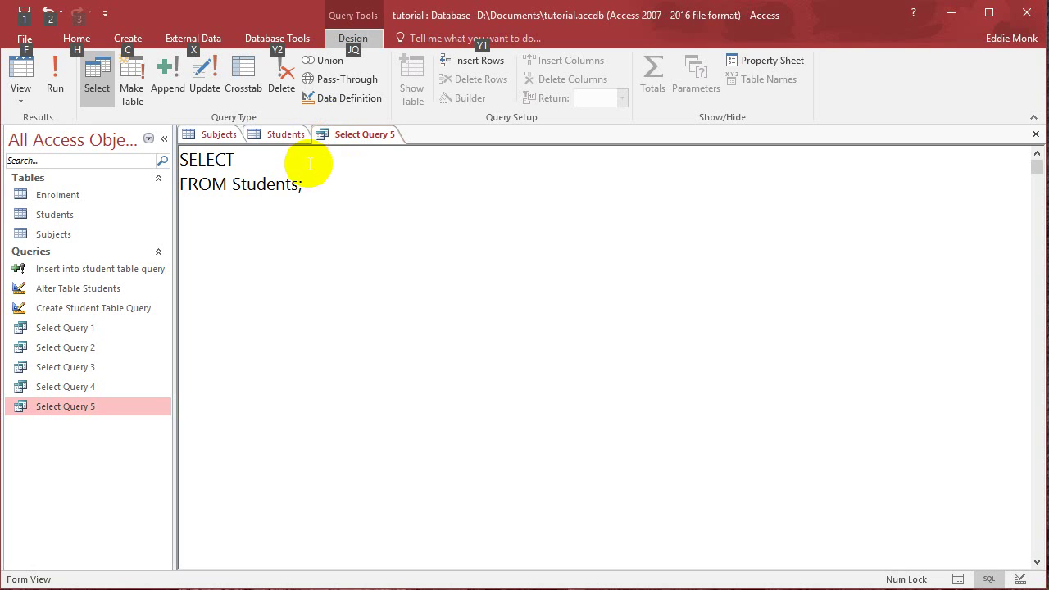
# Replace the SQL of Select Query 5 with "select * from Students", putting the from clause on its own line
pyautogui.click(336, 190)
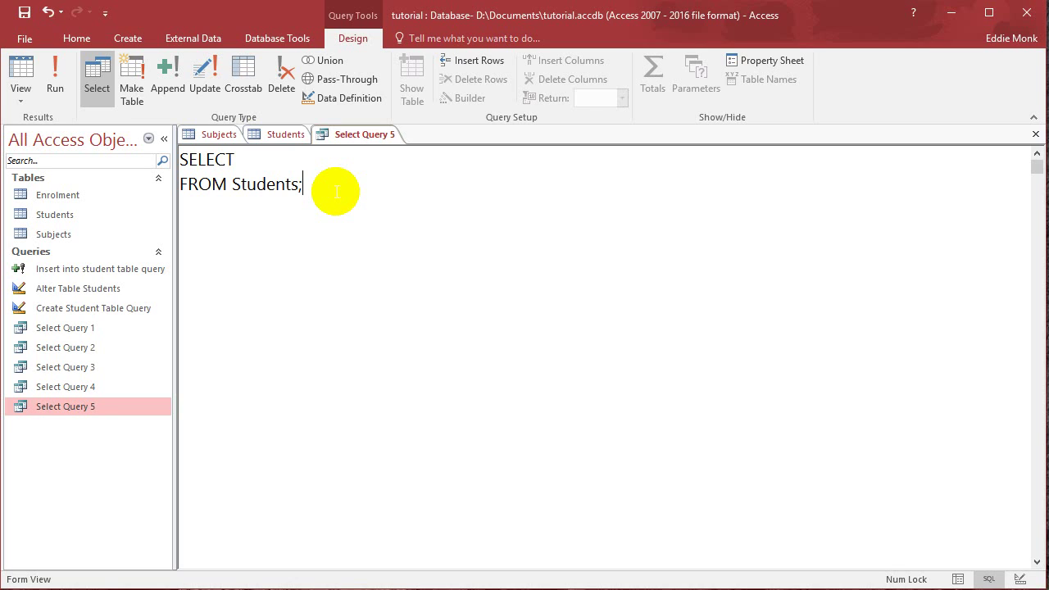
pyautogui.click(274, 134)
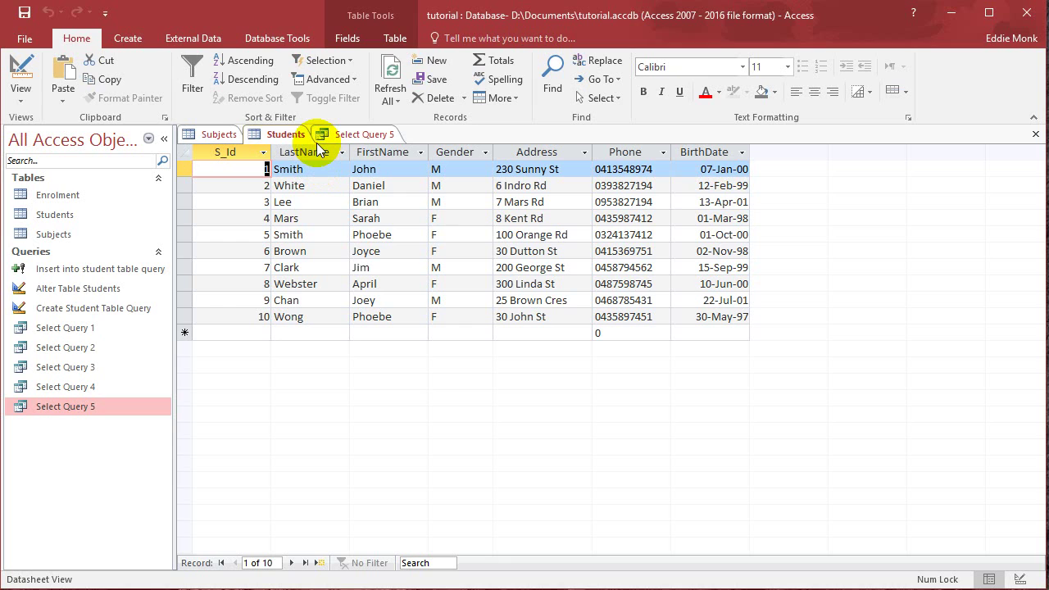
pyautogui.click(347, 136)
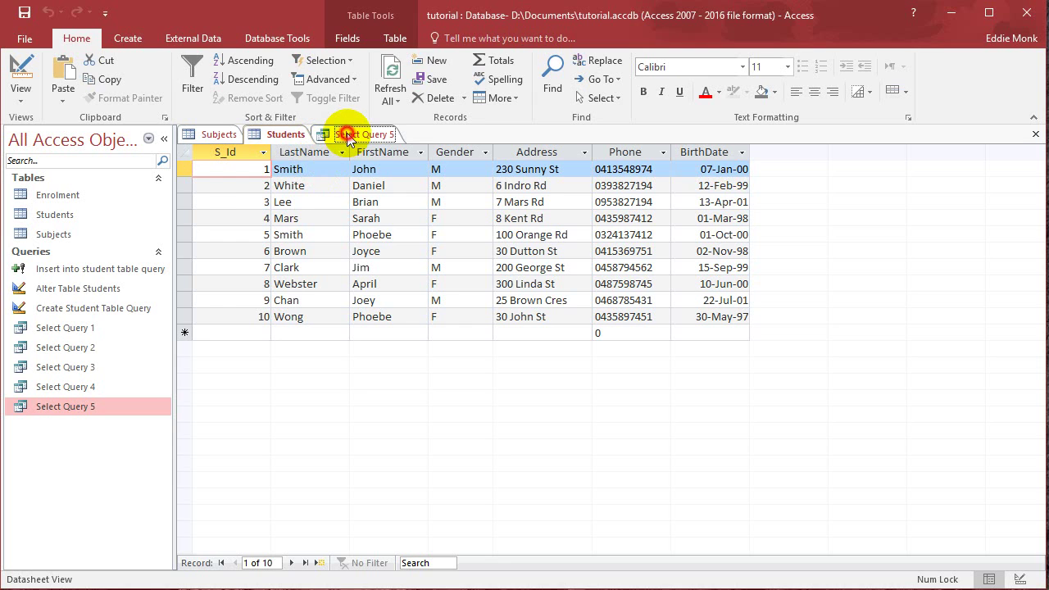
pyautogui.click(270, 159)
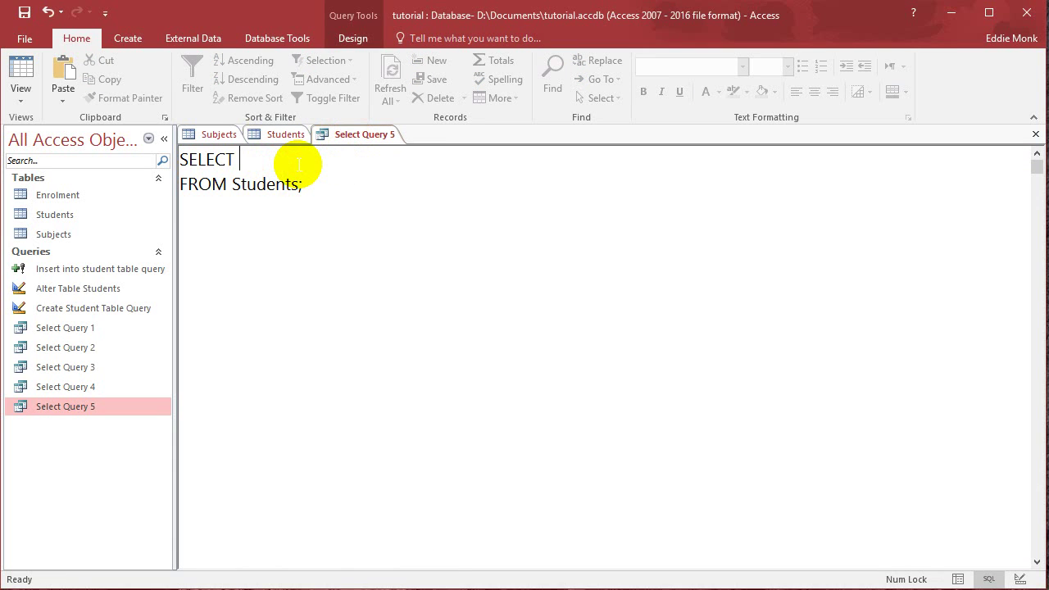
pyautogui.hotkey('ctrl', 'a')
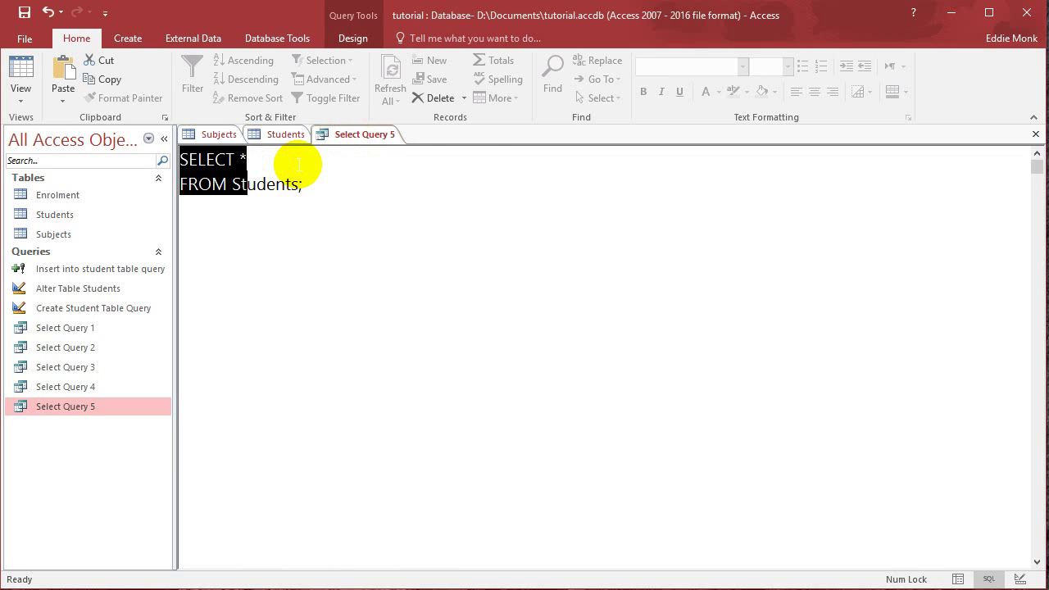
pyautogui.write('select * ')
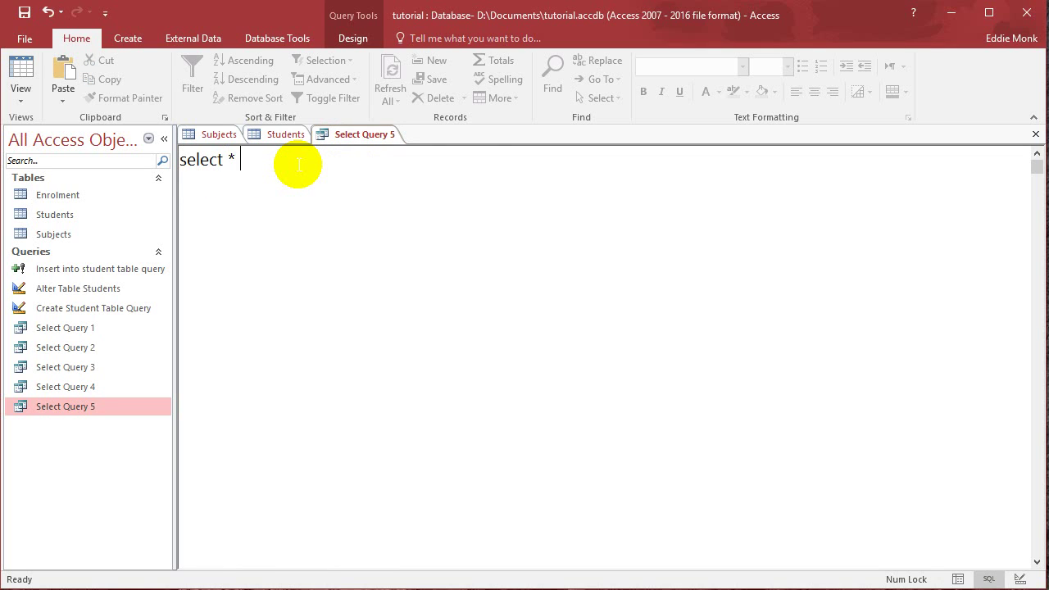
pyautogui.write('from Students')
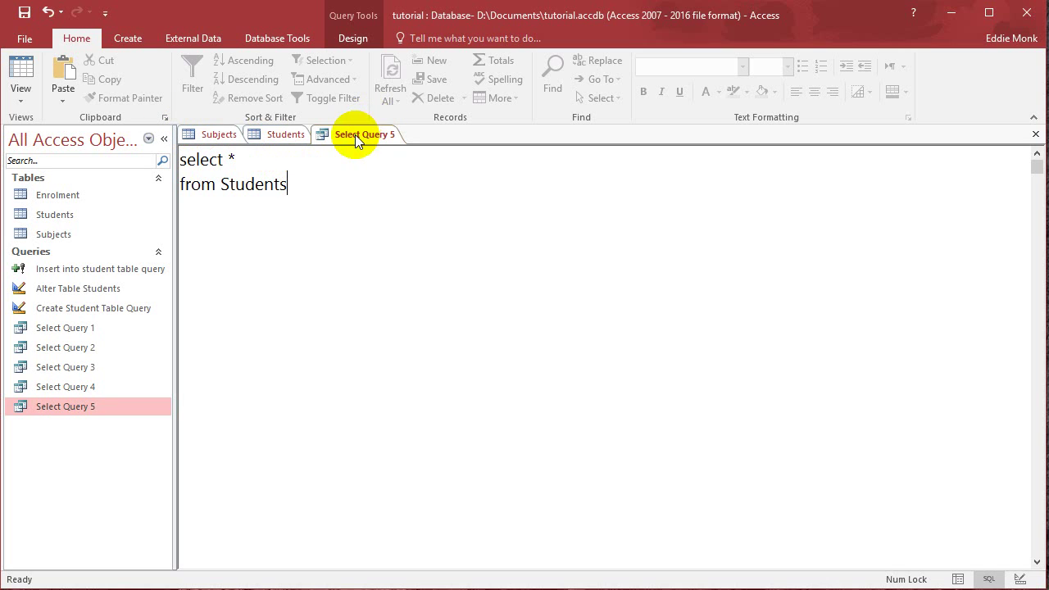
# Run the query to list every field of the Students table
pyautogui.click(24, 100)
pyautogui.click(54, 162)
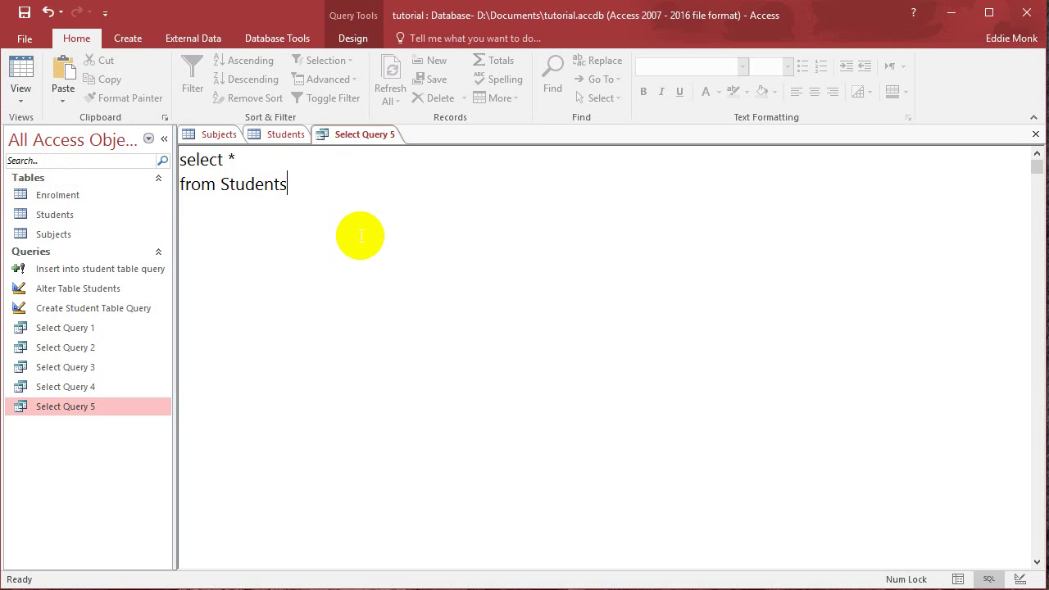
pyautogui.click(355, 37)
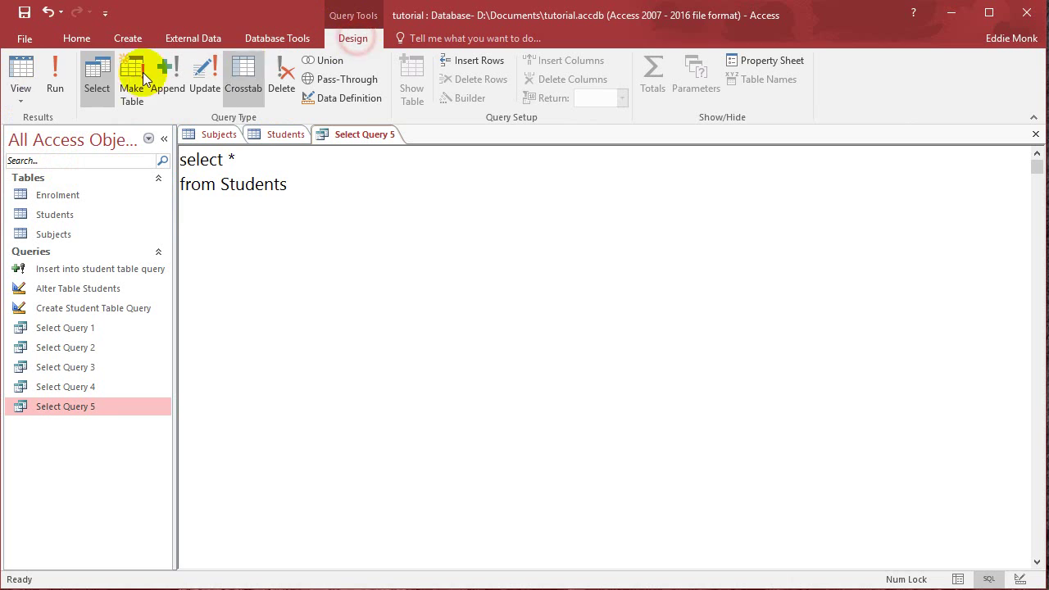
pyautogui.click(49, 76)
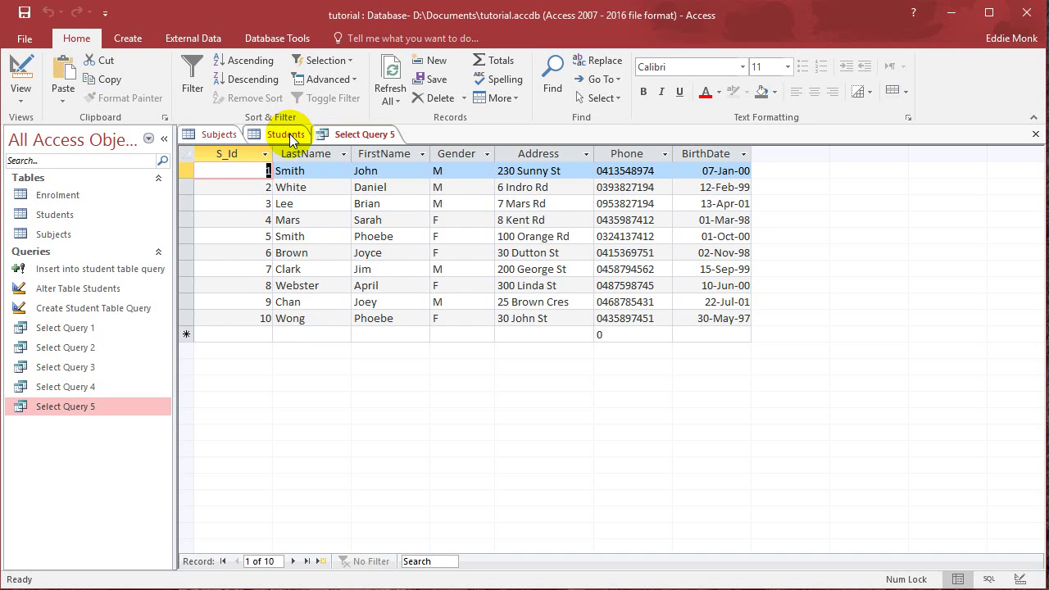
# Return to the query's SQL, replace the asterisk with the fields LastName, FirstName, and run the query
pyautogui.click(26, 98)
pyautogui.click(49, 162)
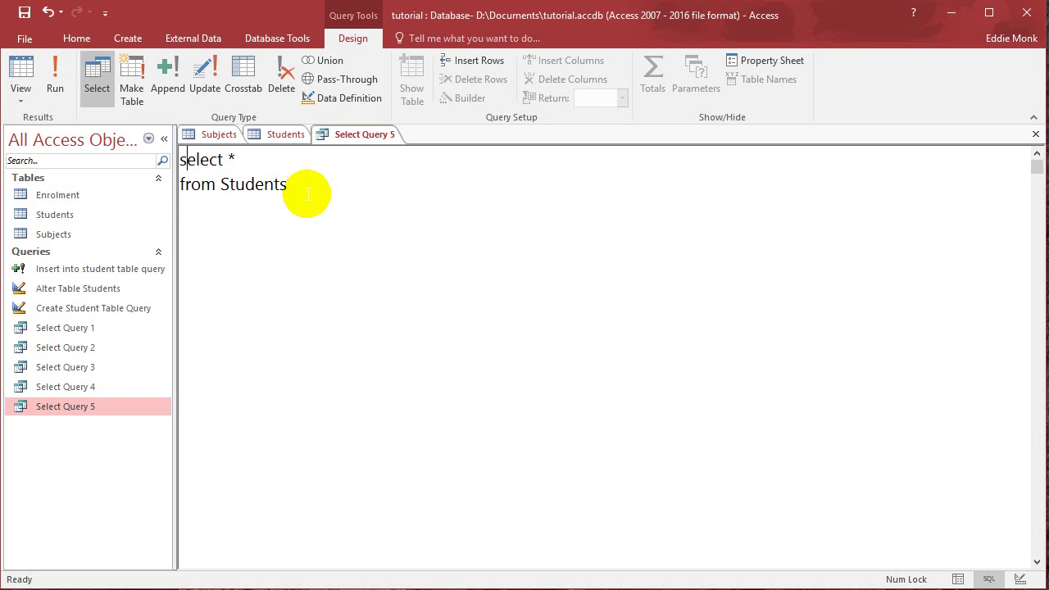
pyautogui.hotkey('shift', 'Right')
pyautogui.press('Delete')
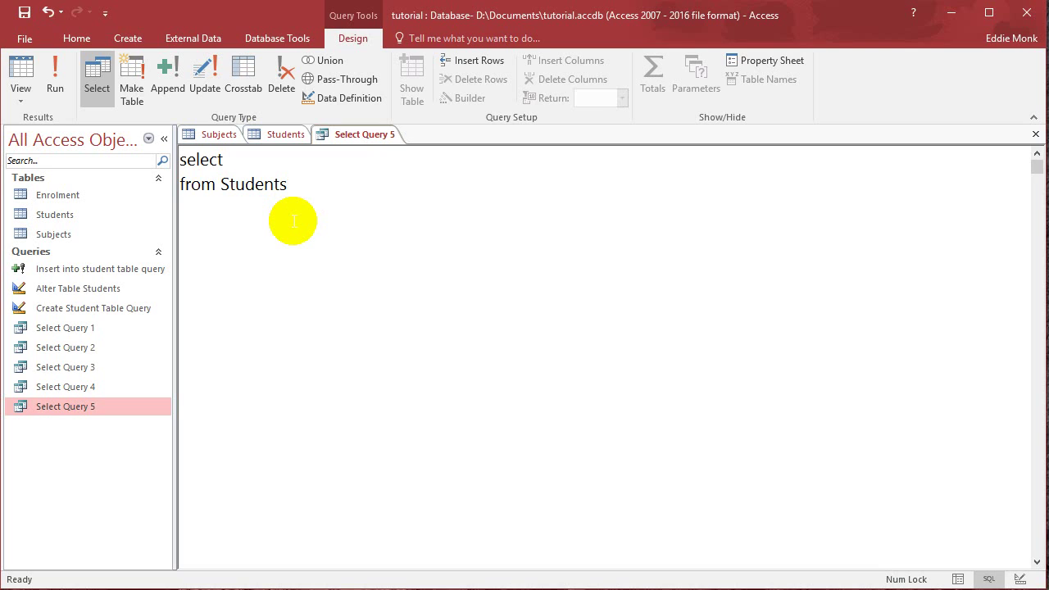
pyautogui.click(281, 136)
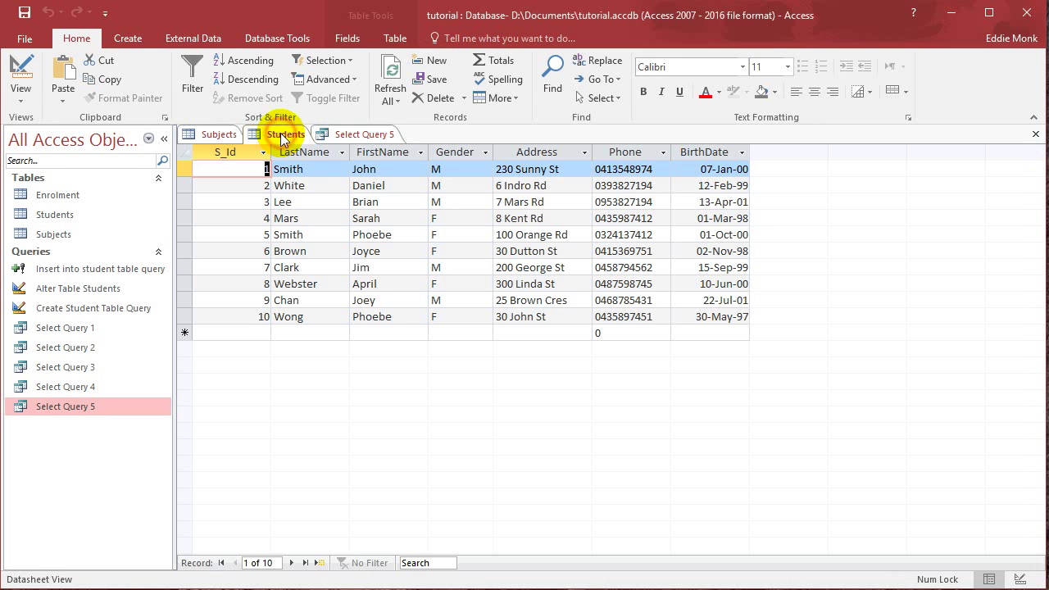
pyautogui.click(337, 134)
pyautogui.write('La')
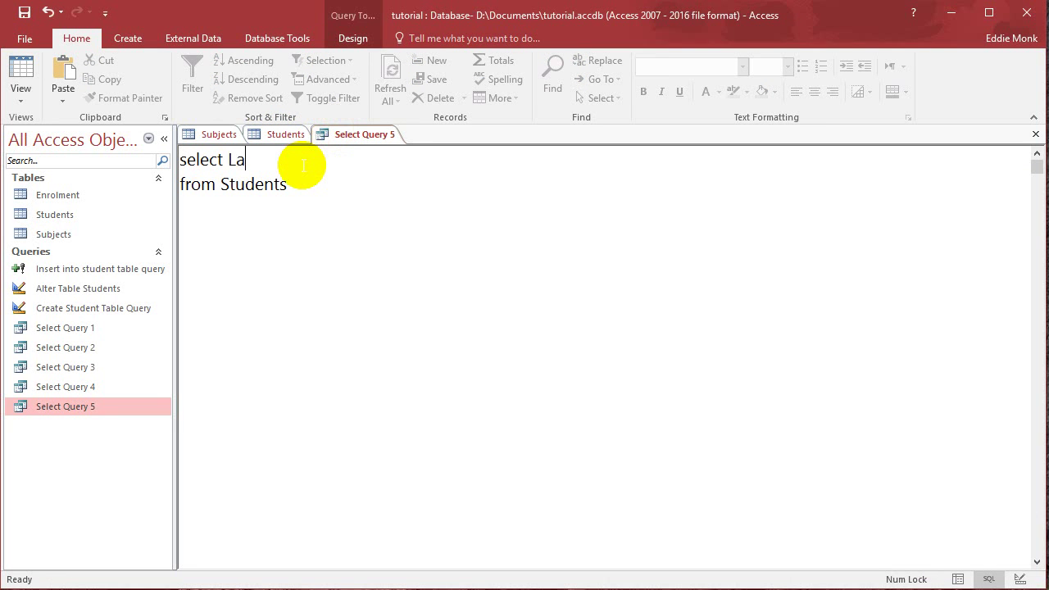
pyautogui.write('stName, FirstName')
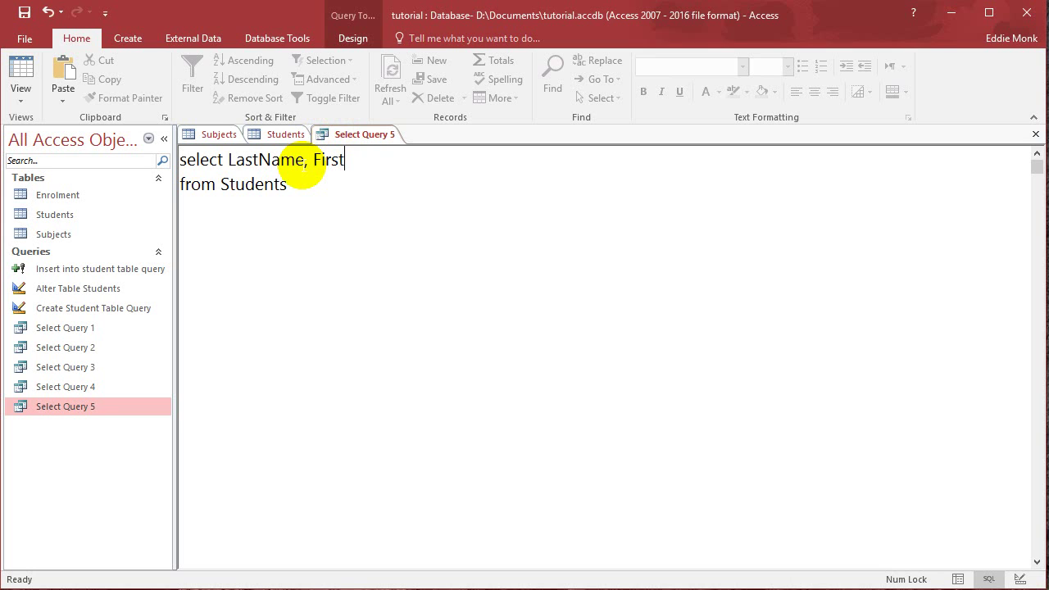
pyautogui.click(286, 133)
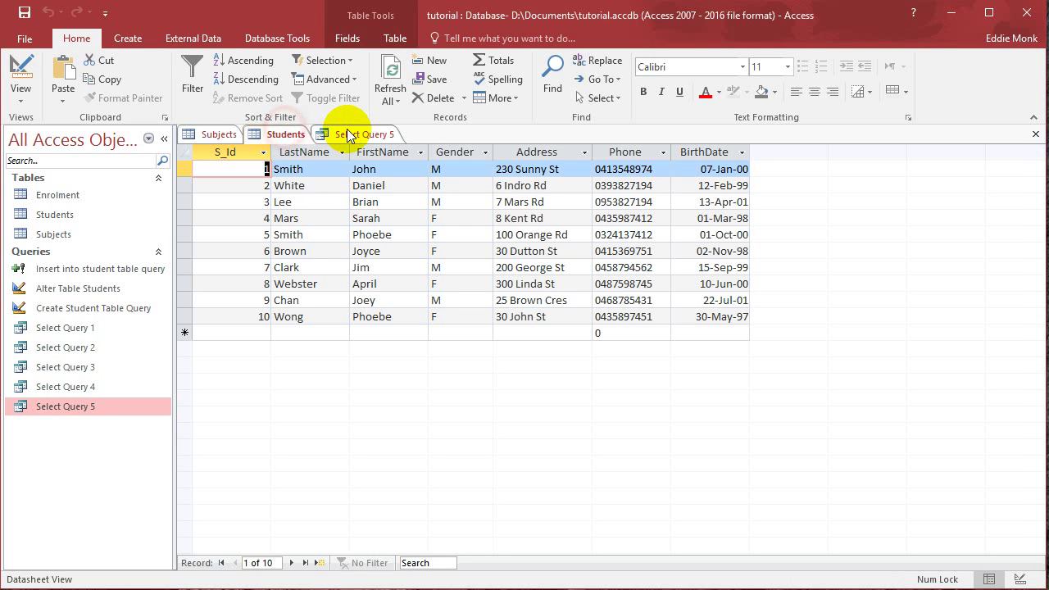
pyautogui.click(344, 131)
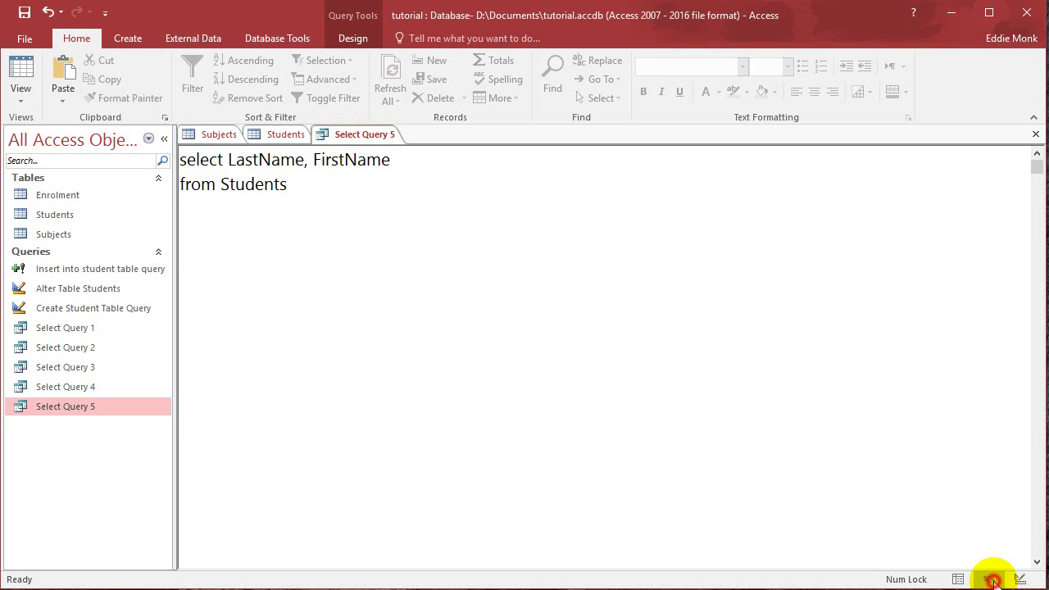
pyautogui.click(356, 41)
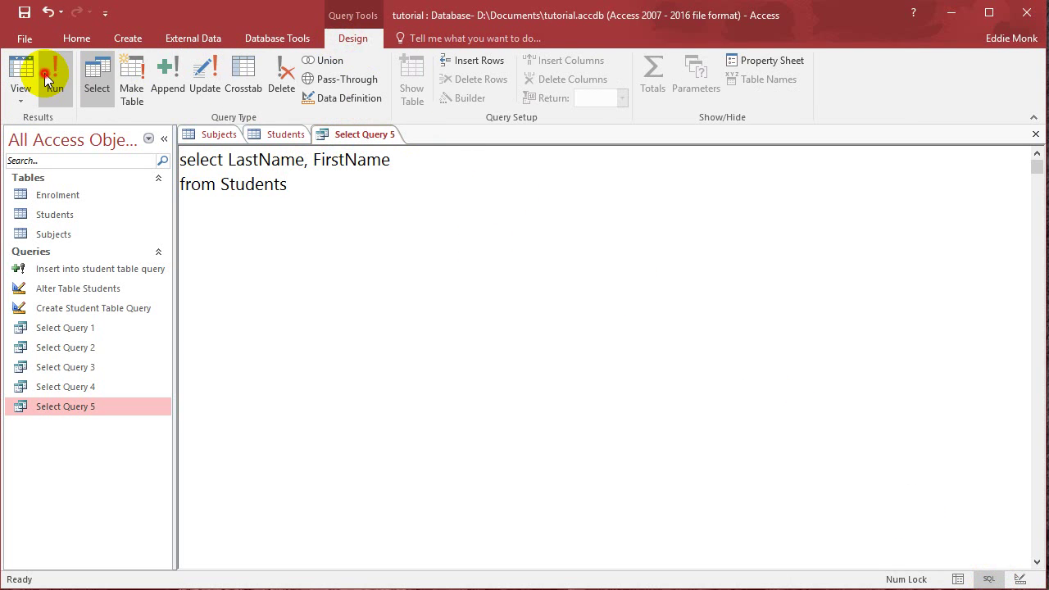
pyautogui.click(23, 78)
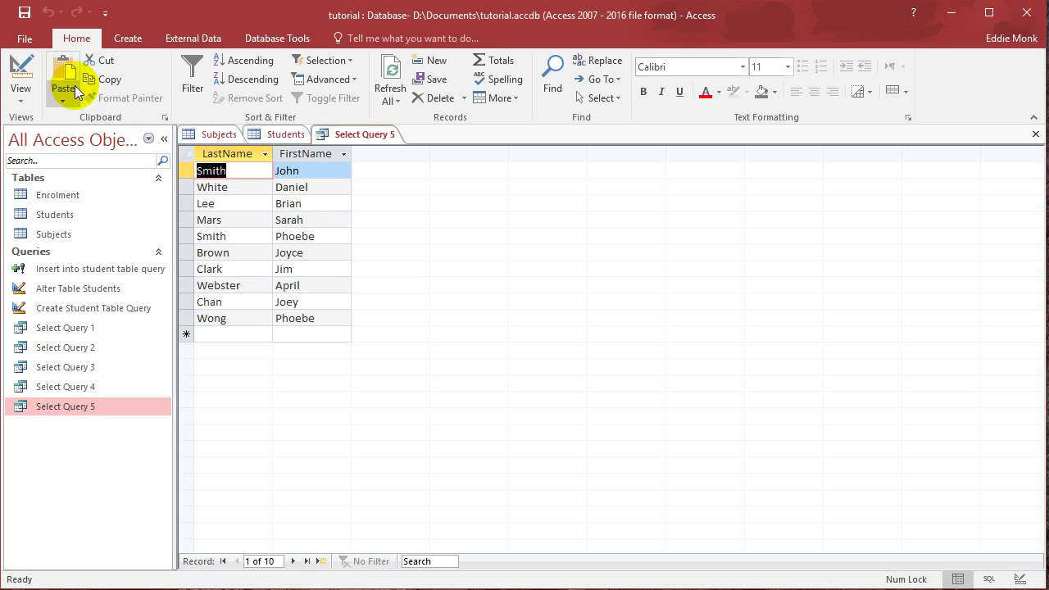
# Add the clause "Order by LastName" on a new line below the from clause in the SQL and run the query
pyautogui.click(22, 102)
pyautogui.click(57, 159)
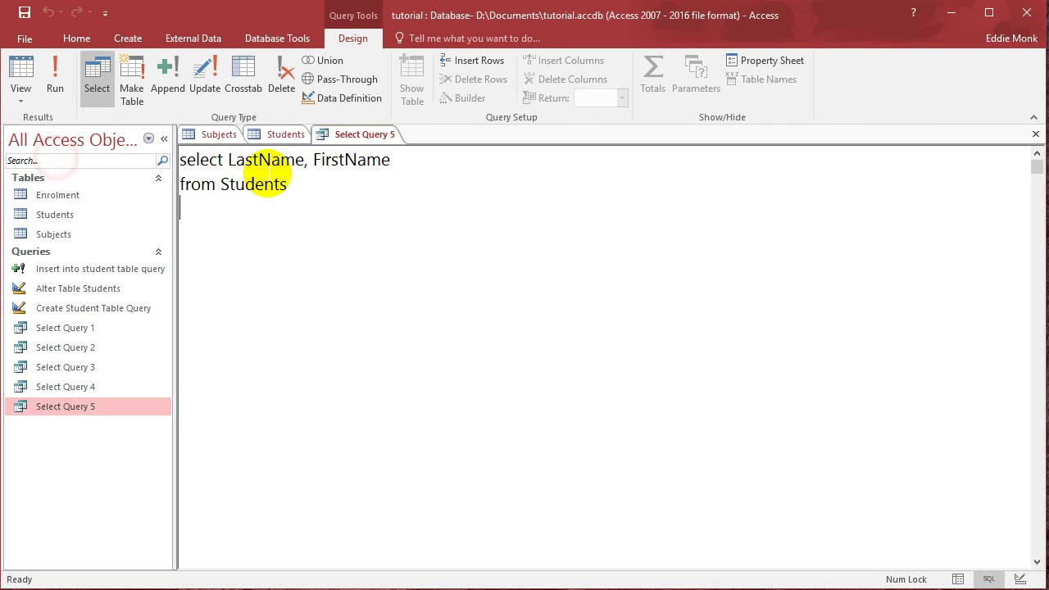
pyautogui.click(335, 182)
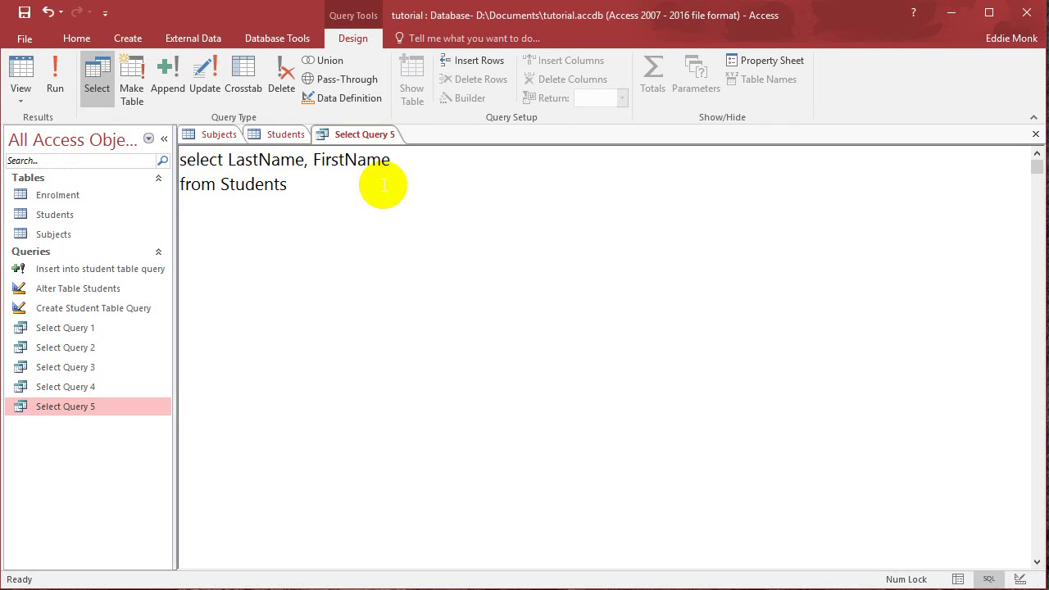
pyautogui.write('Order by LastName')
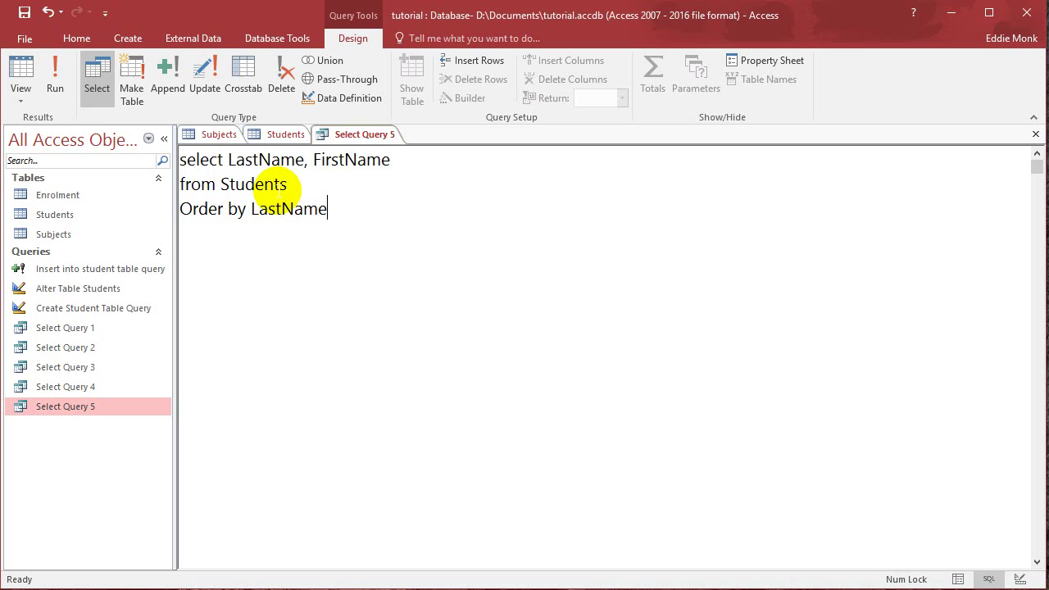
pyautogui.click(62, 70)
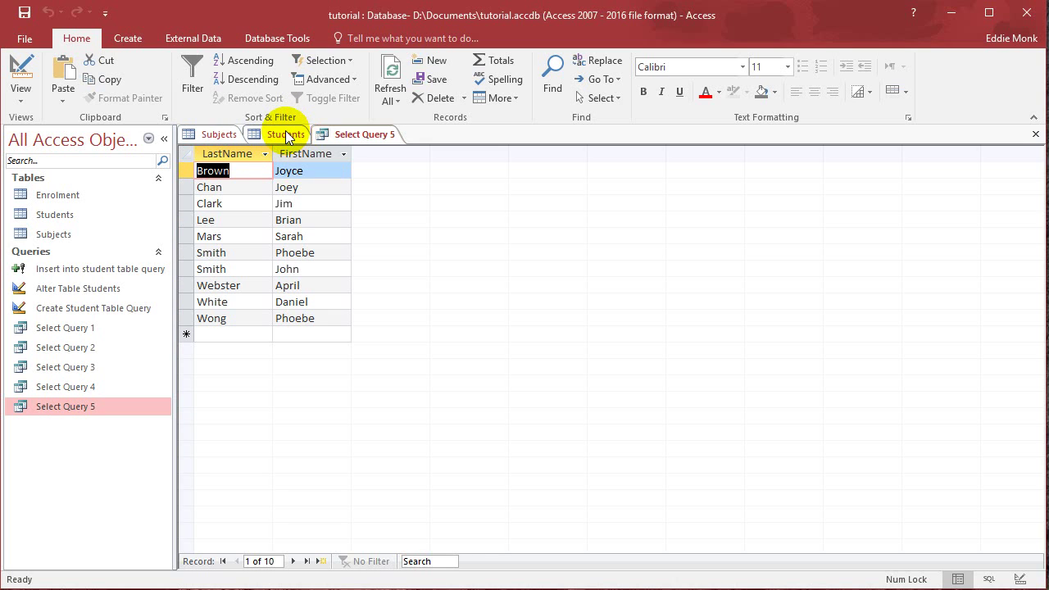
# Append "asc" to the Order by LastName clause in the SQL and run the query
pyautogui.click(23, 98)
pyautogui.click(66, 162)
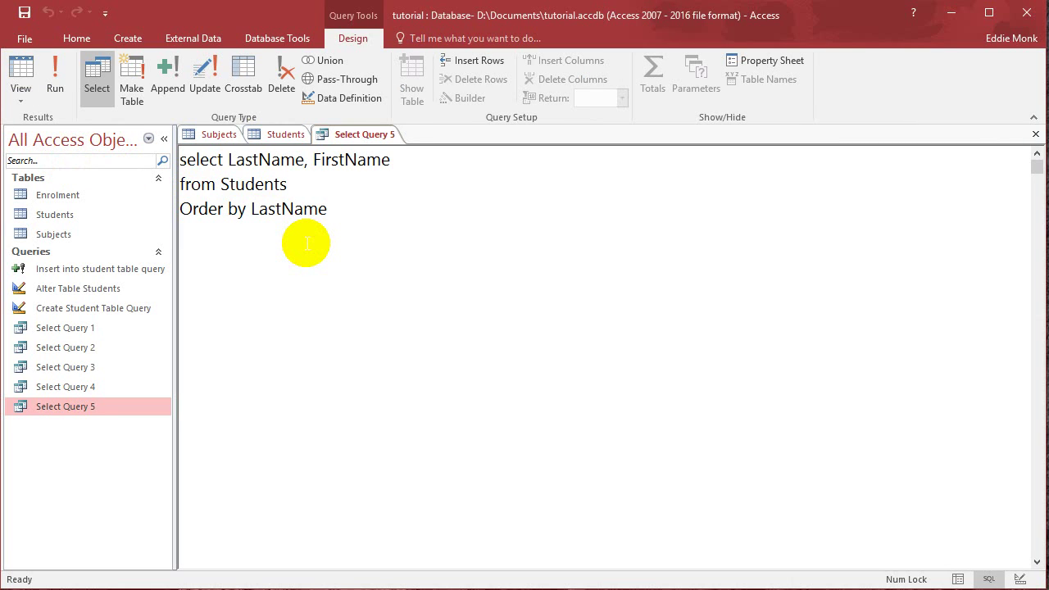
pyautogui.click(366, 213)
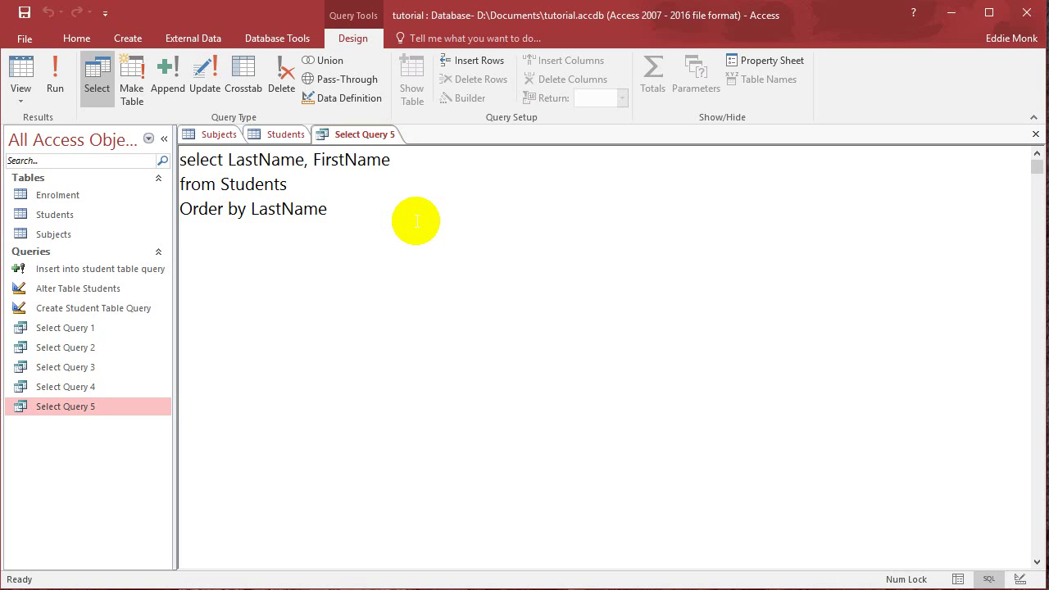
pyautogui.write('asc')
pyautogui.click(57, 85)
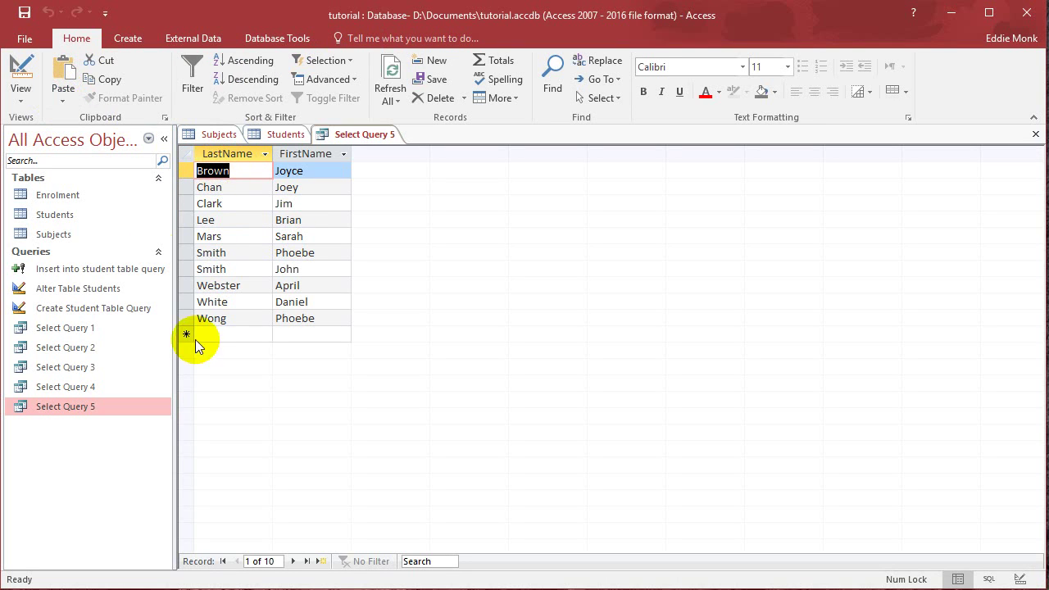
# Change the sort direction in the Order by clause from asc to desc and run the query
pyautogui.click(20, 95)
pyautogui.click(66, 162)
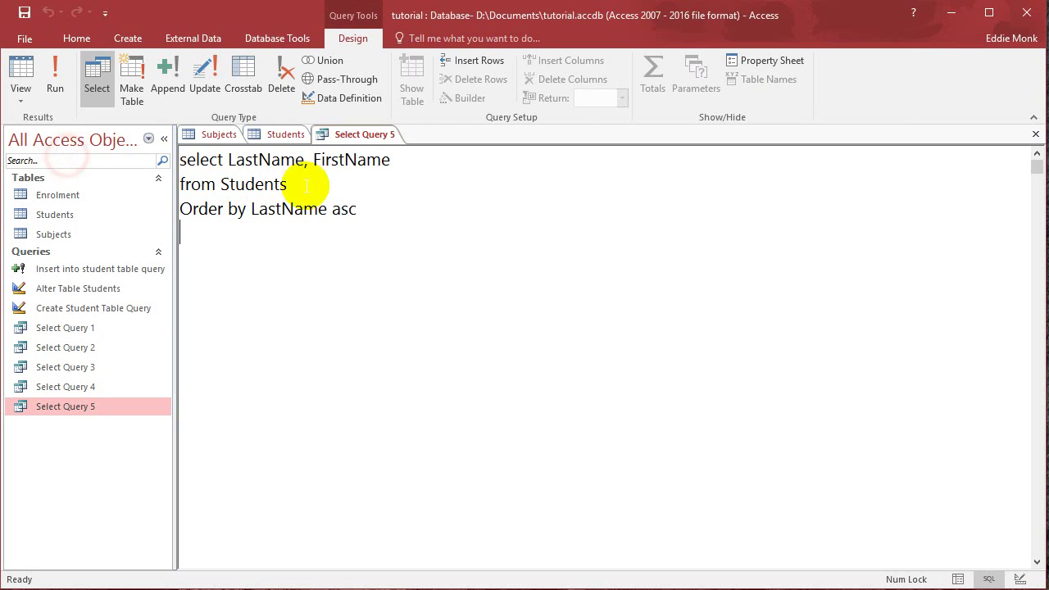
pyautogui.moveTo(330, 210); pyautogui.dragTo(358, 210)
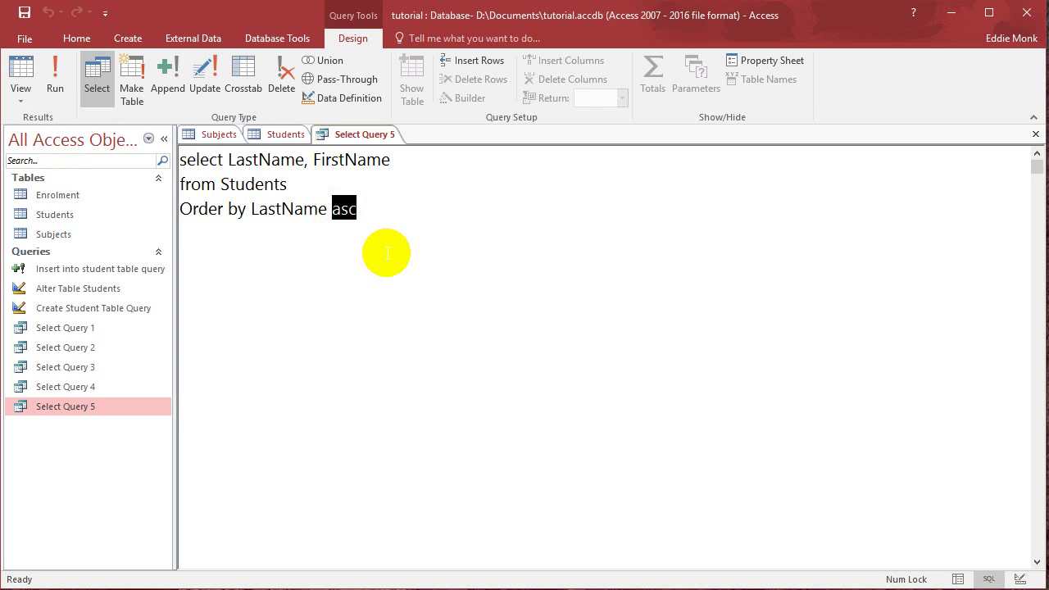
pyautogui.write('de')
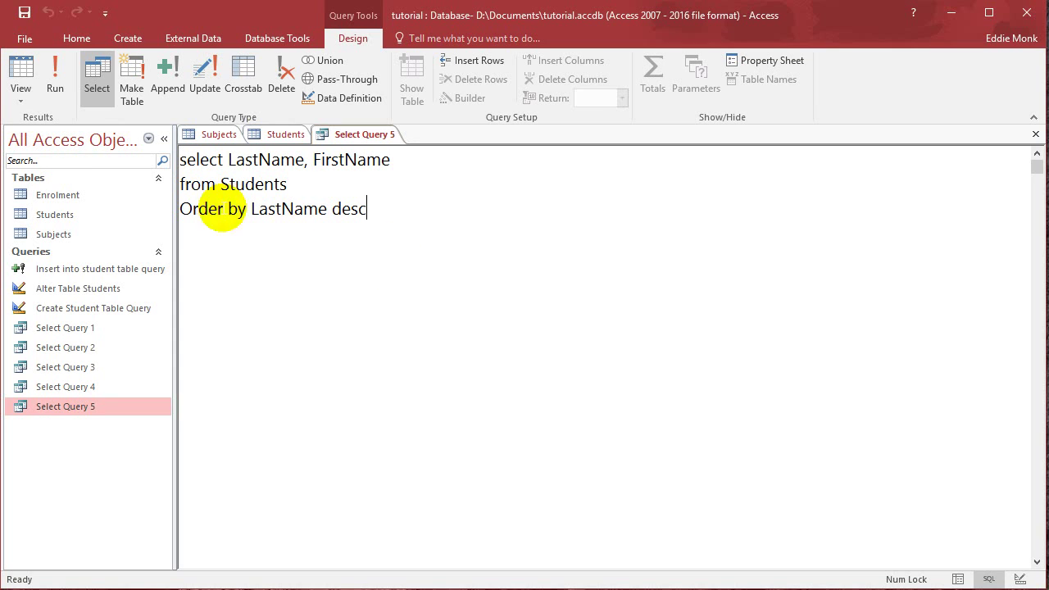
pyautogui.click(57, 80)
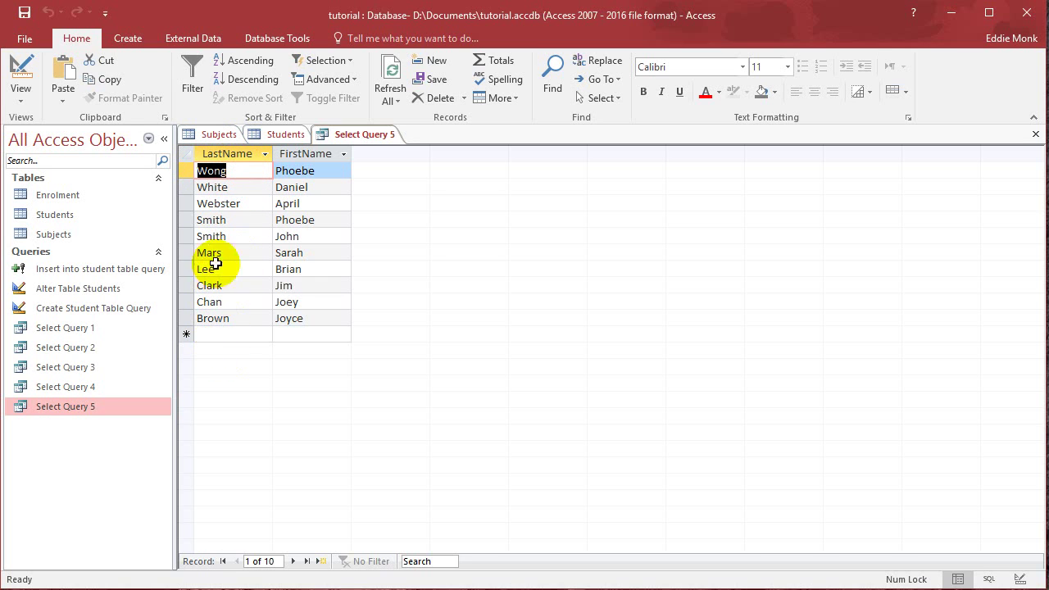
# Return to the query's SQL and highlight the Order by field and the selected LastName, FirstName fields to compare them
pyautogui.click(22, 96)
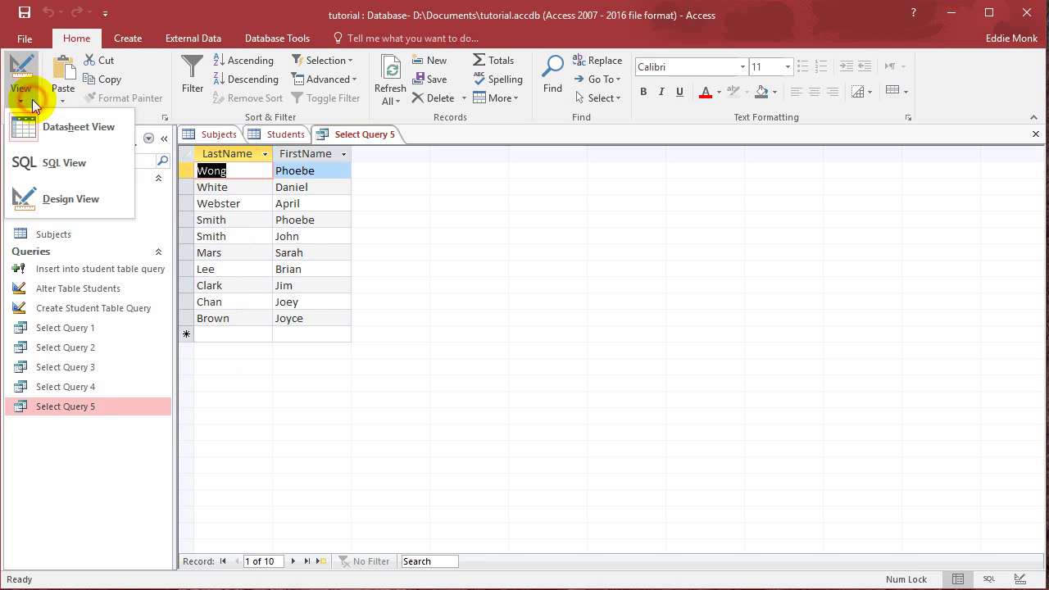
pyautogui.click(51, 165)
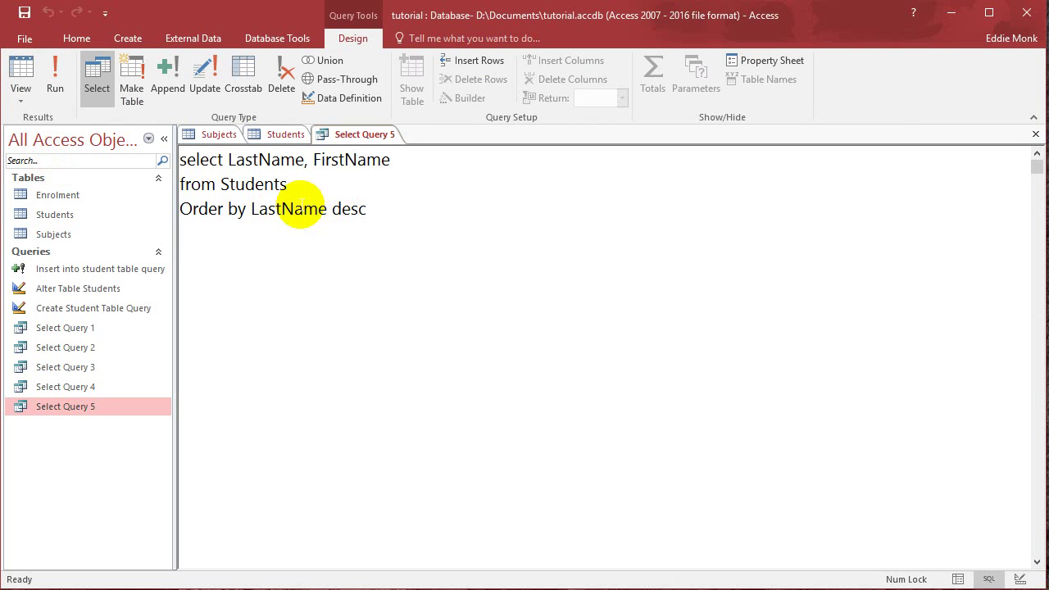
pyautogui.doubleClick(258, 209)
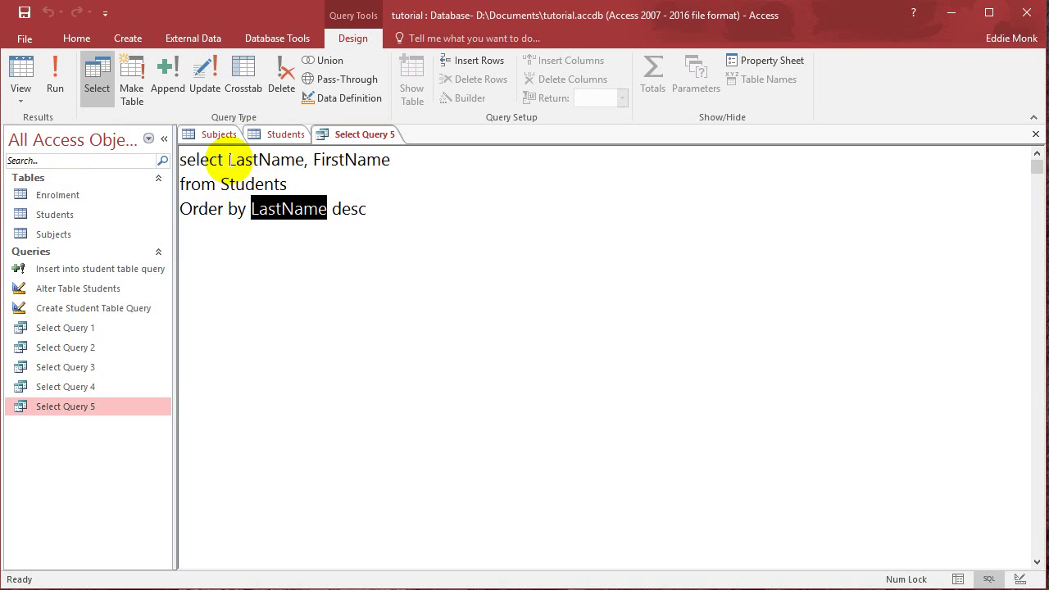
pyautogui.moveTo(228, 160); pyautogui.dragTo(401, 161)
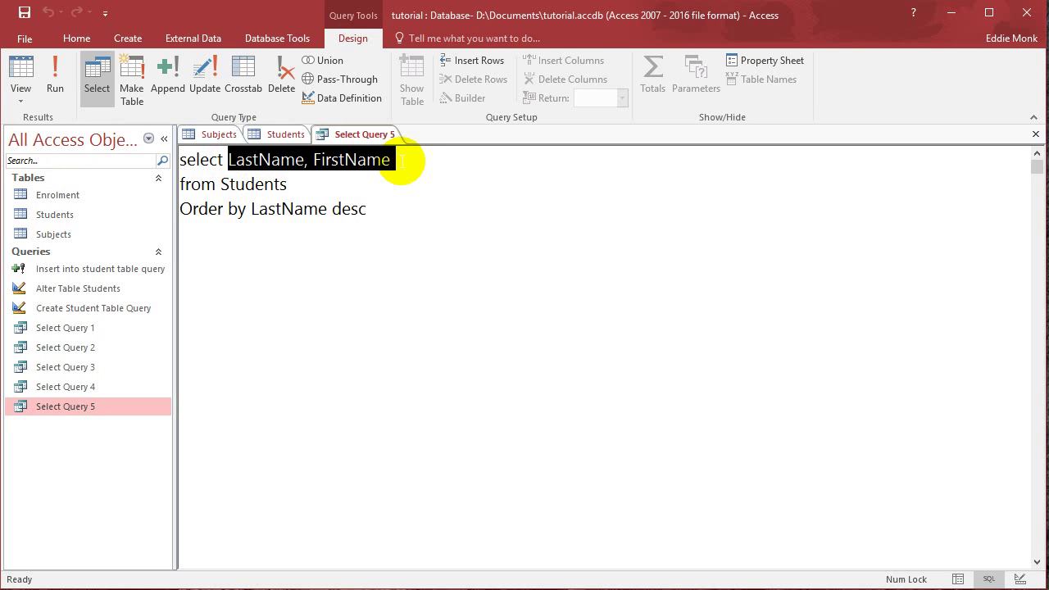
pyautogui.moveTo(251, 209); pyautogui.dragTo(326, 206)
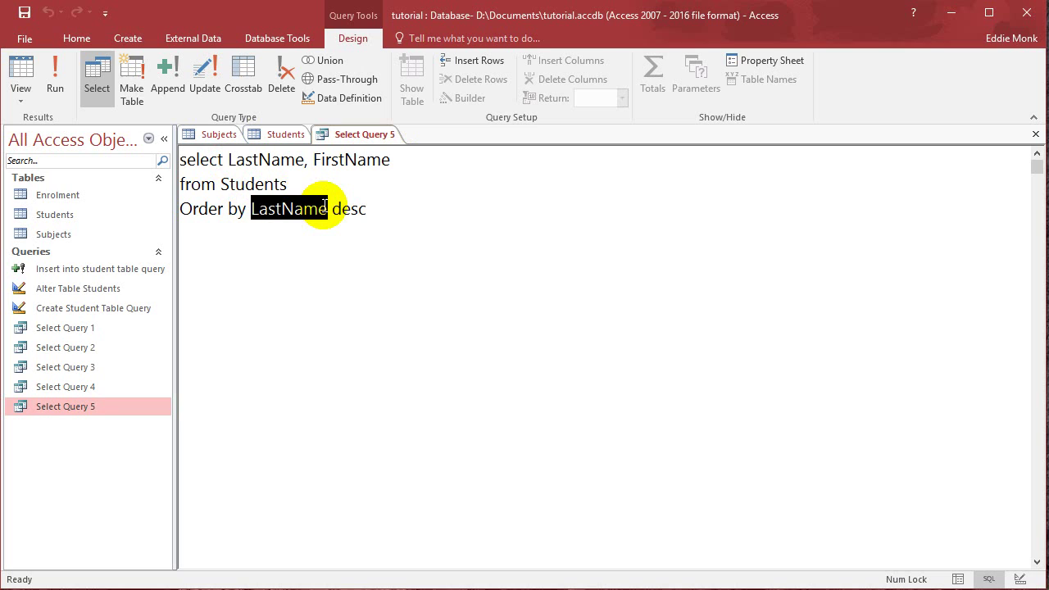
# Replace LastName in the Order by clause with the column position 1 and run the query
pyautogui.write('1')
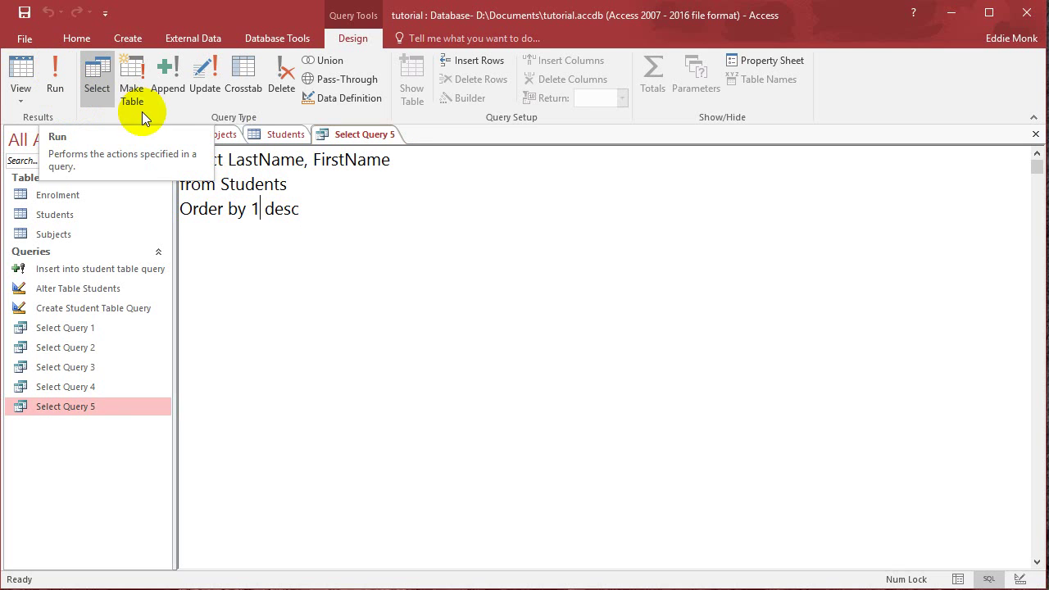
pyautogui.moveTo(228, 160); pyautogui.dragTo(304, 159)
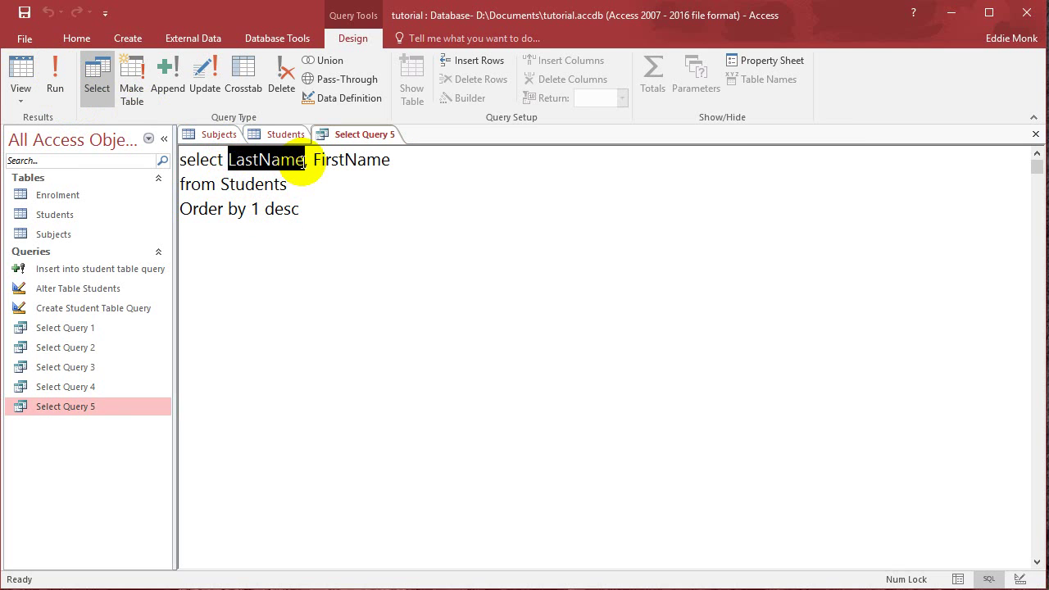
pyautogui.click(53, 87)
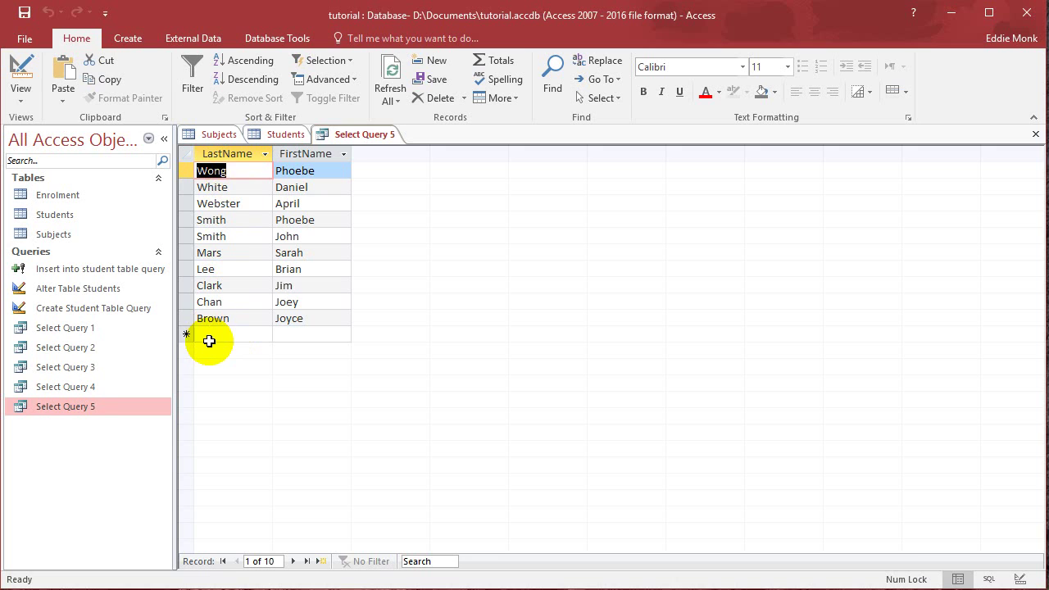
# Return to the query's SQL, change the Order by column position to 2 for FirstName, and run the query
pyautogui.click(23, 97)
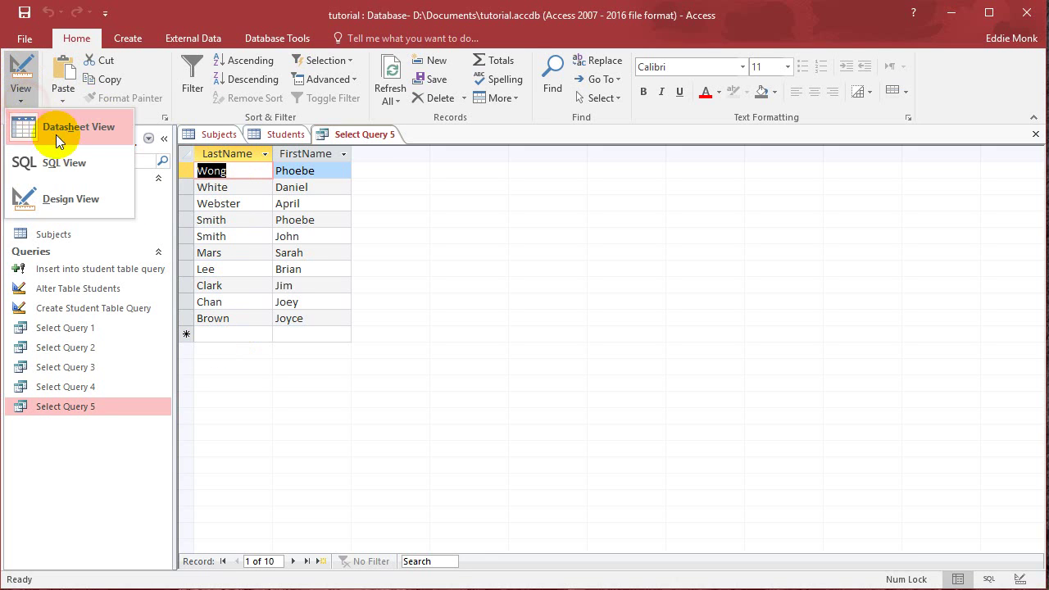
pyautogui.click(72, 160)
pyautogui.doubleClick(255, 209)
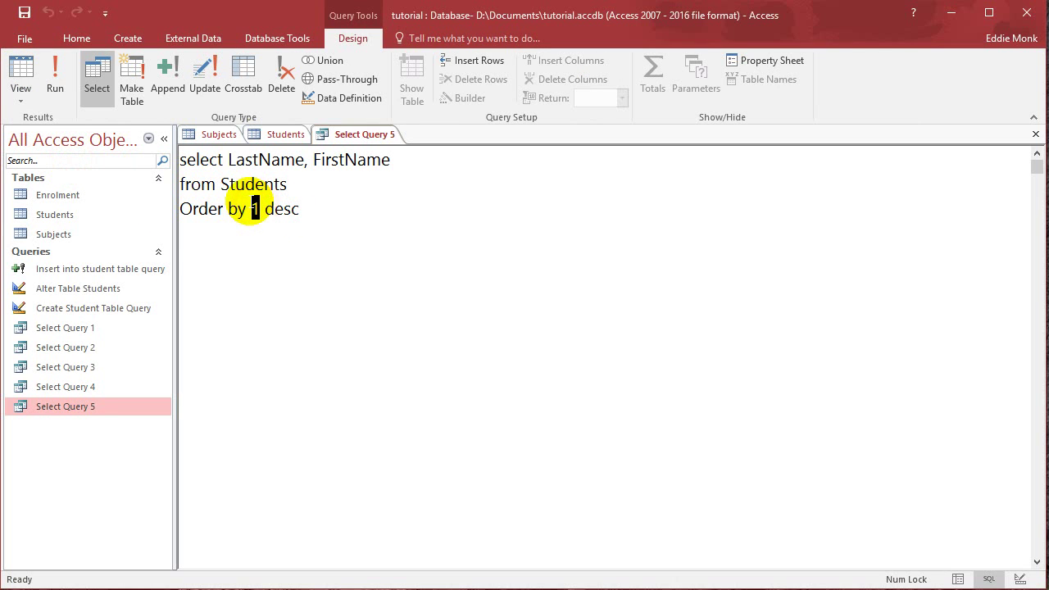
pyautogui.write('2')
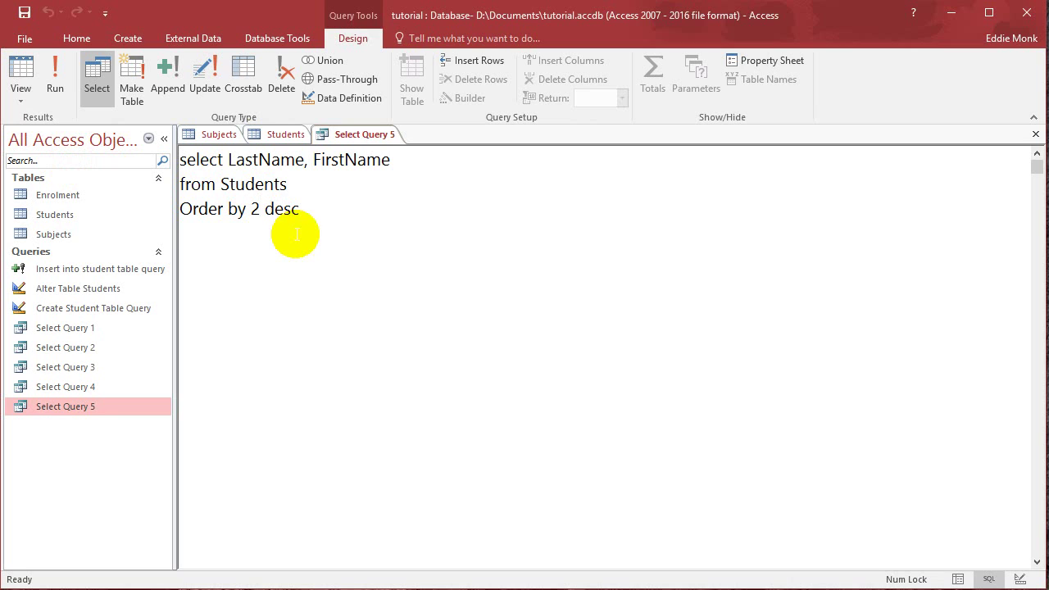
pyautogui.moveTo(311, 160); pyautogui.dragTo(391, 160)
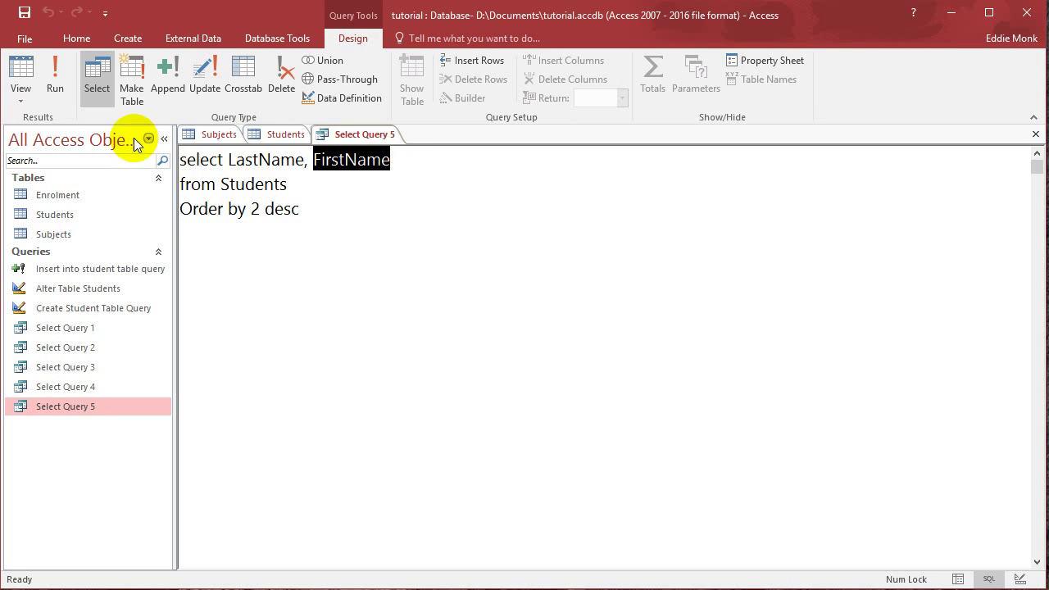
pyautogui.click(54, 67)
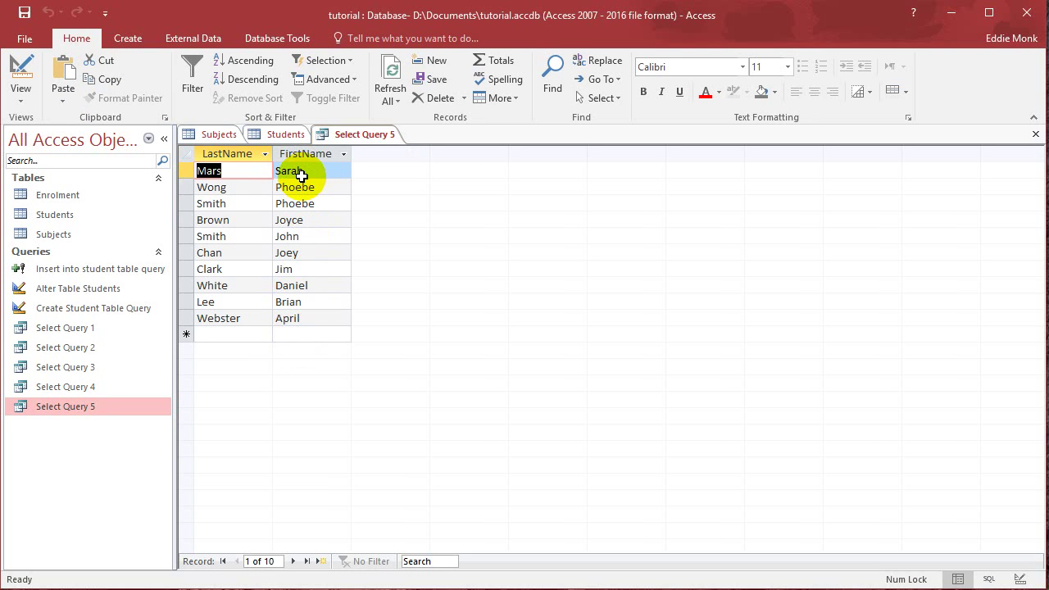
# Change the sort direction of Order by 2 from desc to asc in the SQL and run the query
pyautogui.click(21, 98)
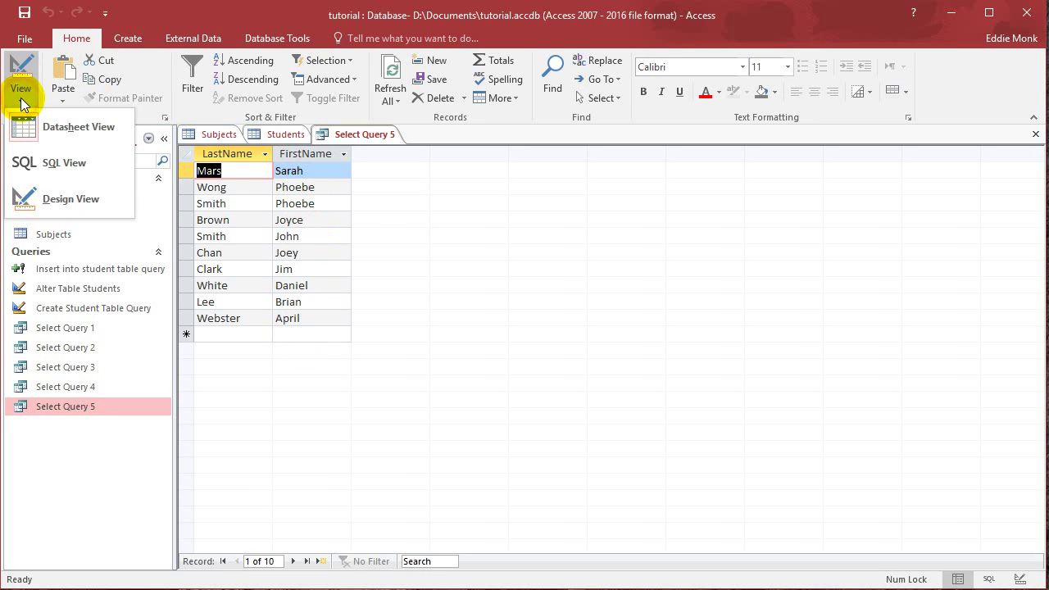
pyautogui.click(72, 159)
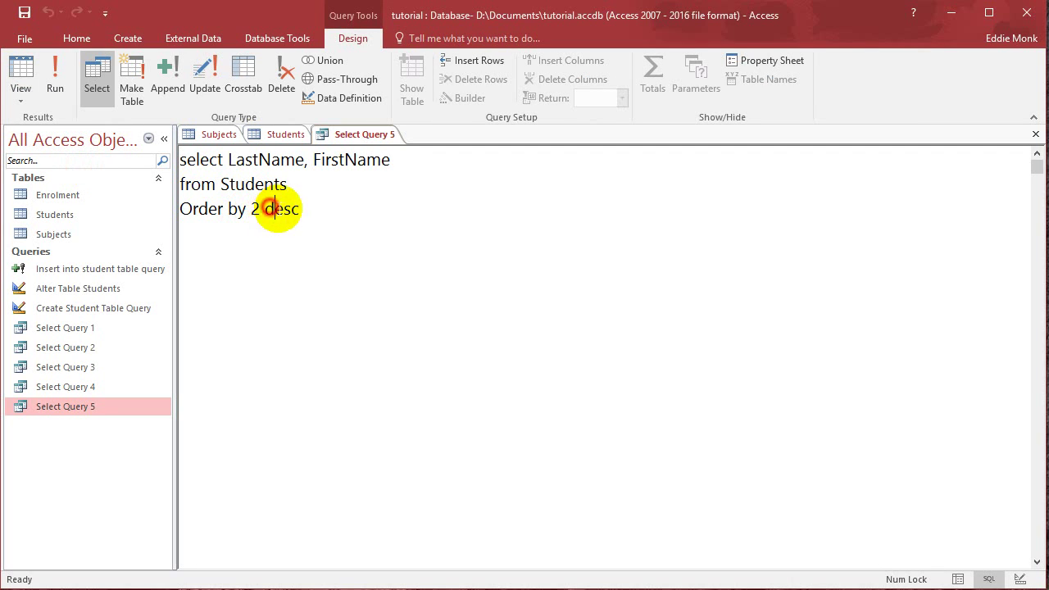
pyautogui.moveTo(275, 210); pyautogui.dragTo(291, 210)
pyautogui.press('BackSpace')
pyautogui.press('BackSpace')
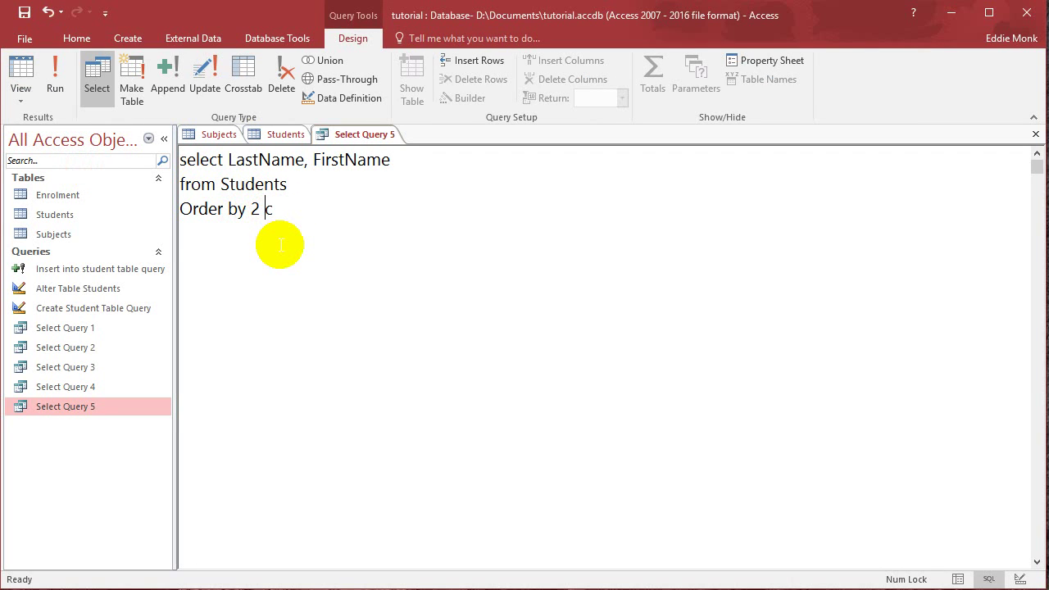
pyautogui.write('as')
pyautogui.click(55, 78)
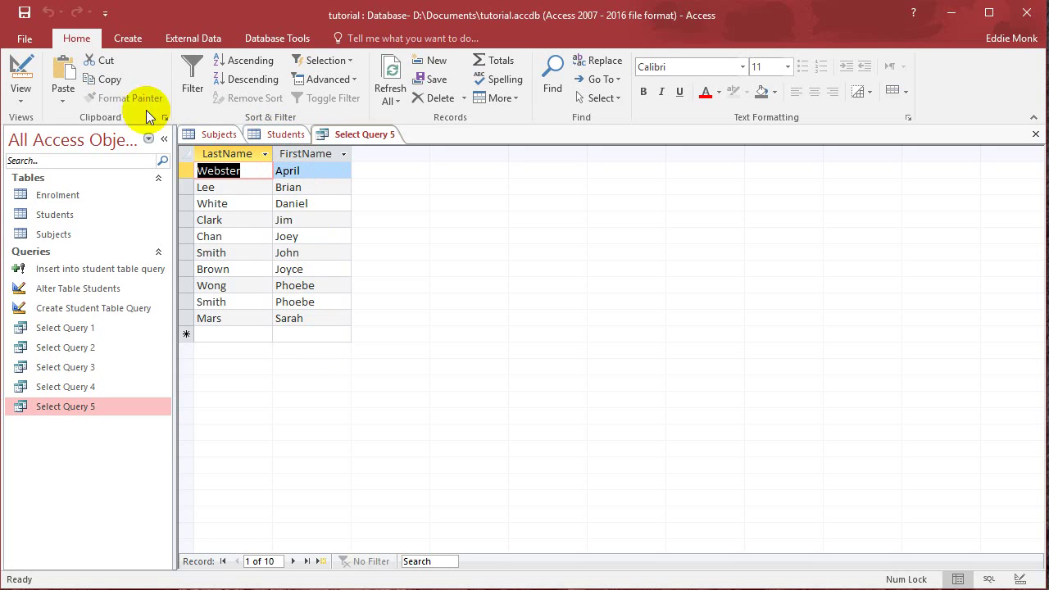
# Check the fields in the Students table, add Gender before LastName in the query's select clause, and run the query
pyautogui.click(34, 95)
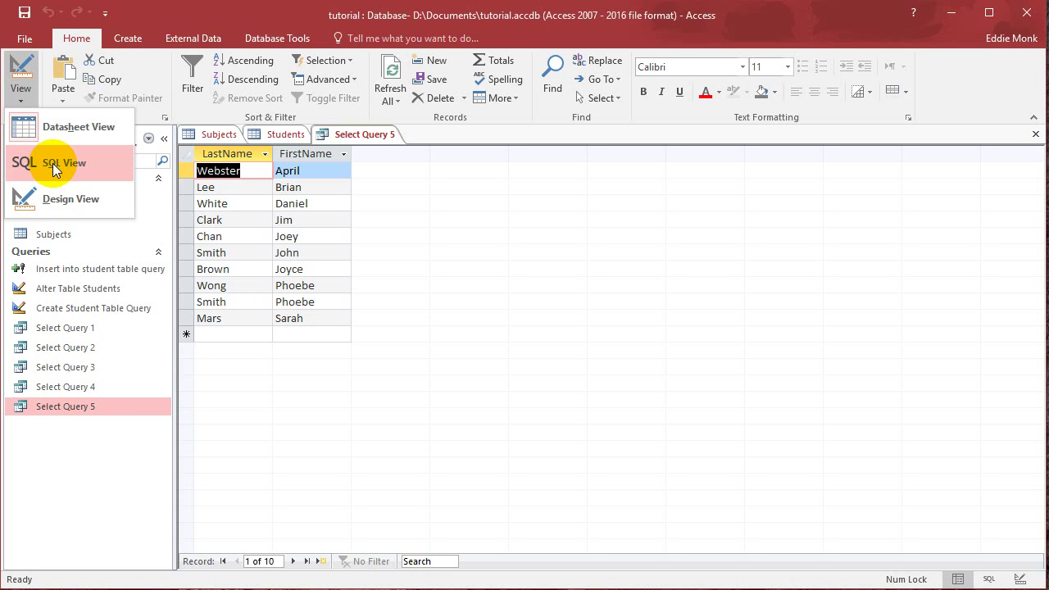
pyautogui.click(54, 167)
pyautogui.click(283, 133)
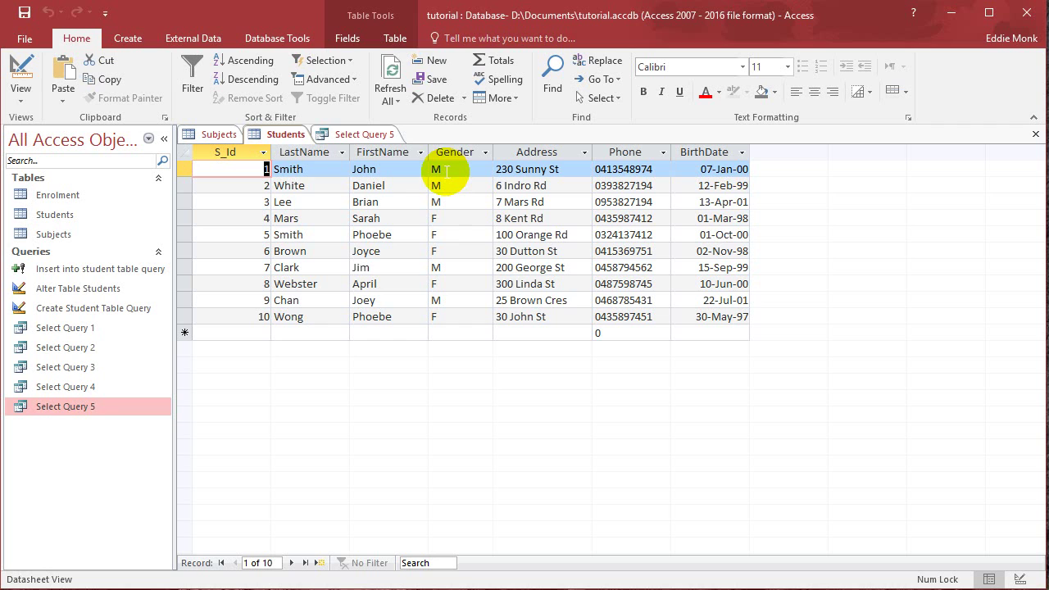
pyautogui.click(361, 134)
pyautogui.click(278, 135)
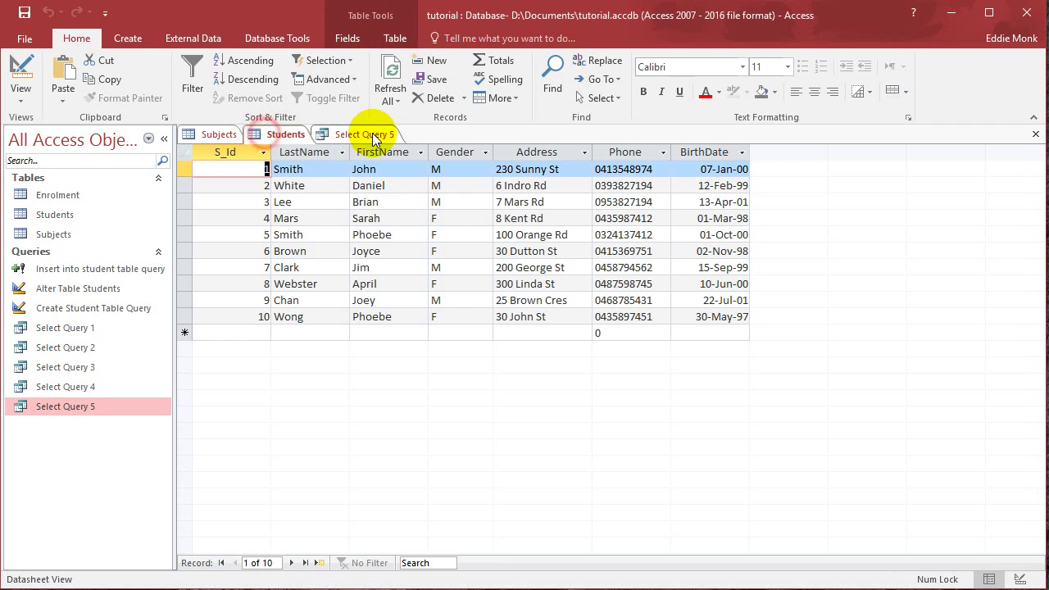
pyautogui.click(364, 135)
pyautogui.click(227, 159)
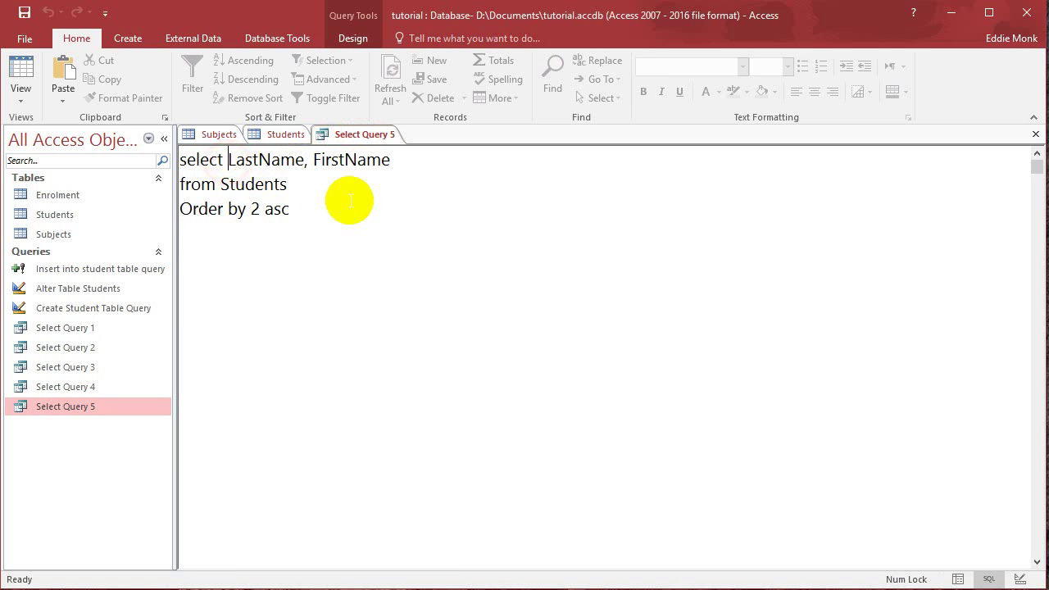
pyautogui.write('Gender,')
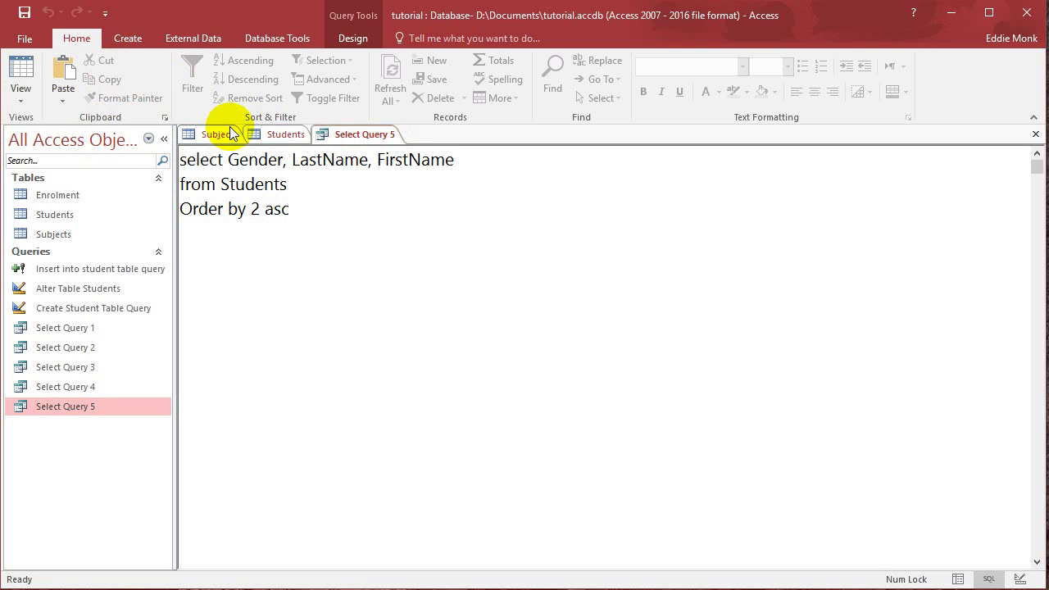
pyautogui.click(22, 106)
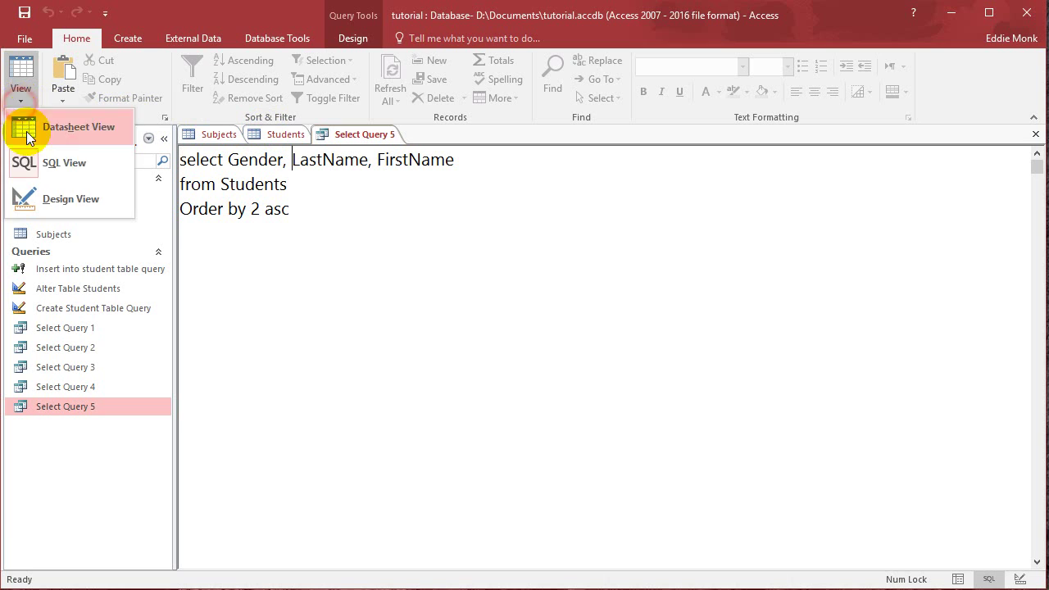
pyautogui.click(48, 164)
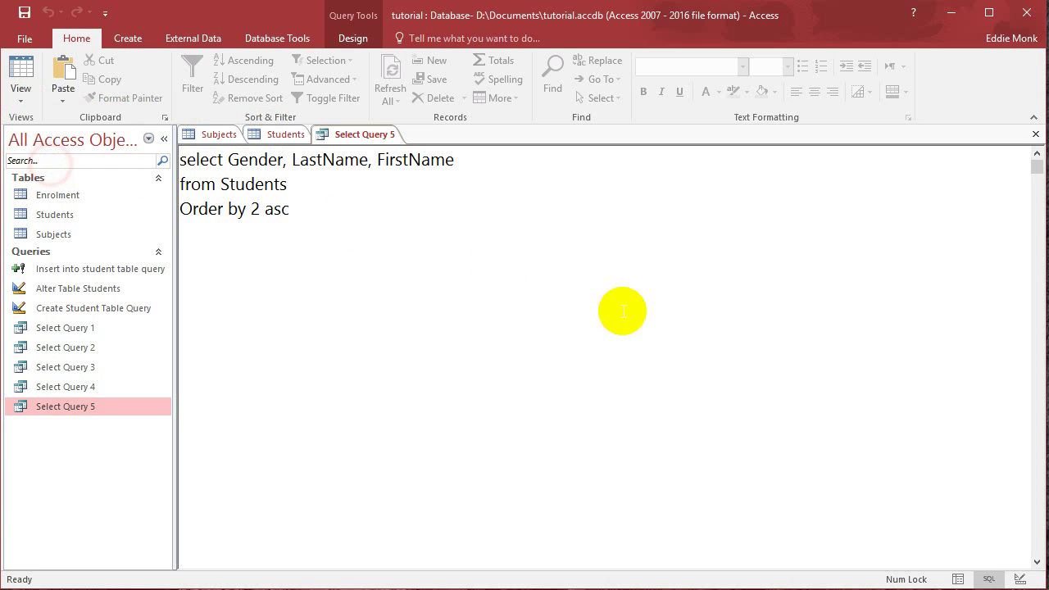
pyautogui.click(352, 38)
pyautogui.click(58, 82)
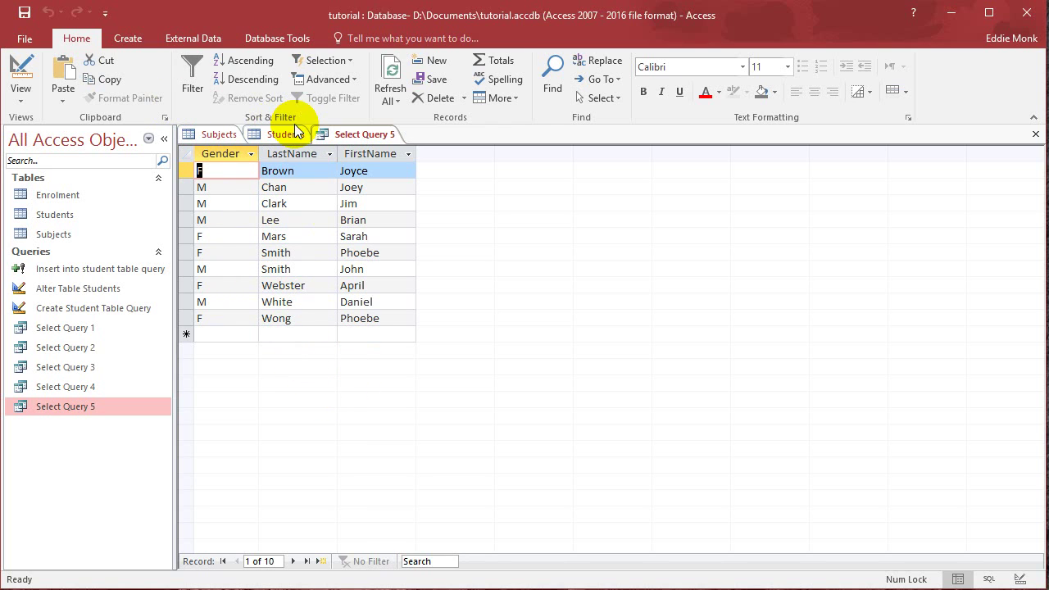
# Insert "1 asc," before "2 asc" in the Order by clause of the SQL and run the query
pyautogui.click(23, 96)
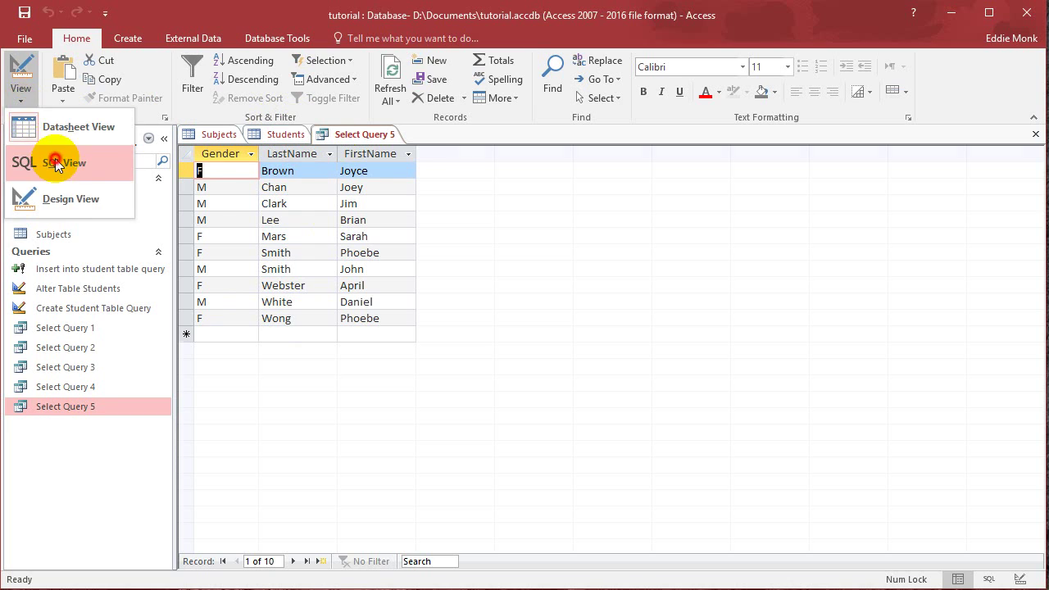
pyautogui.click(71, 163)
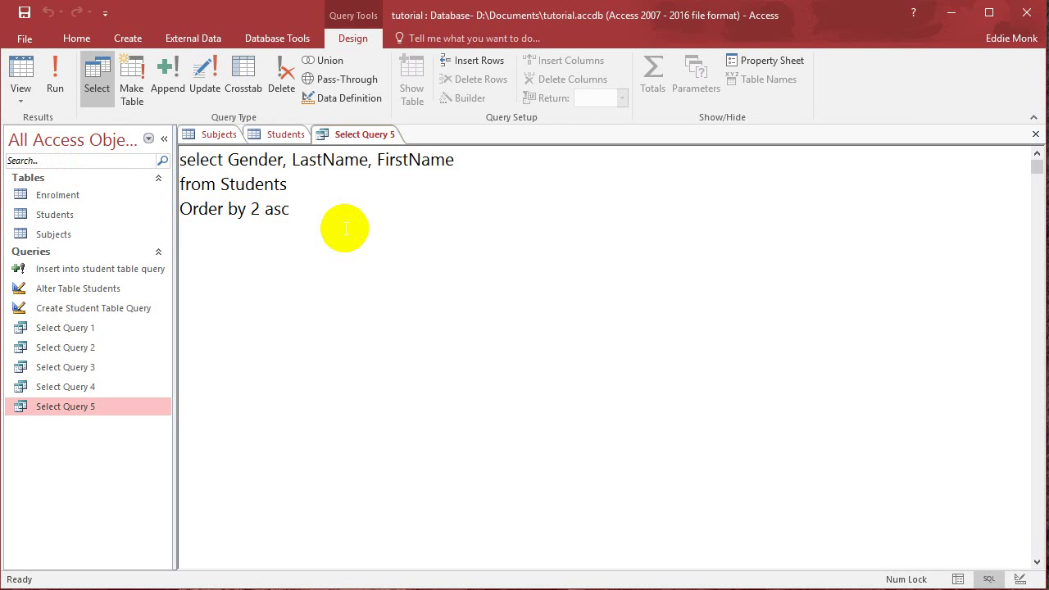
pyautogui.click(251, 212)
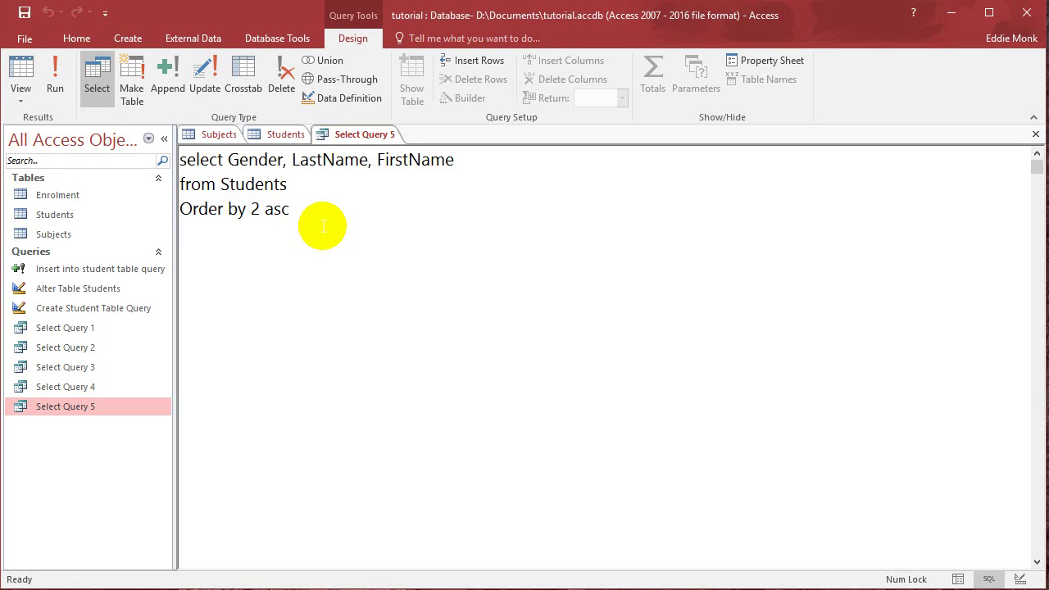
pyautogui.write('1 asc,')
pyautogui.click(53, 72)
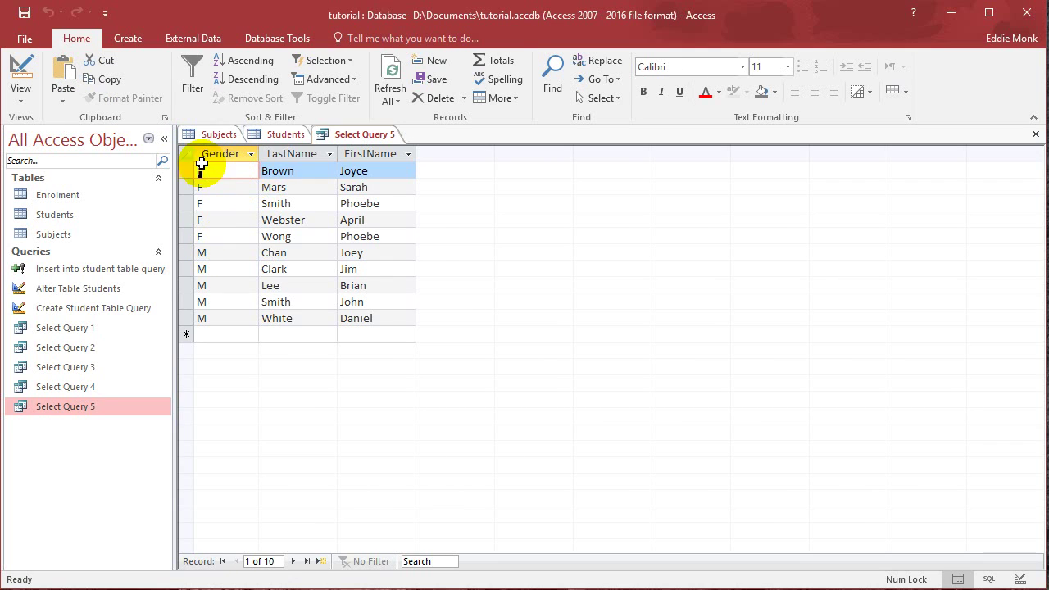
# Examine the order of the Gender values and of the LastName values within each gender in the results
pyautogui.click(228, 172)
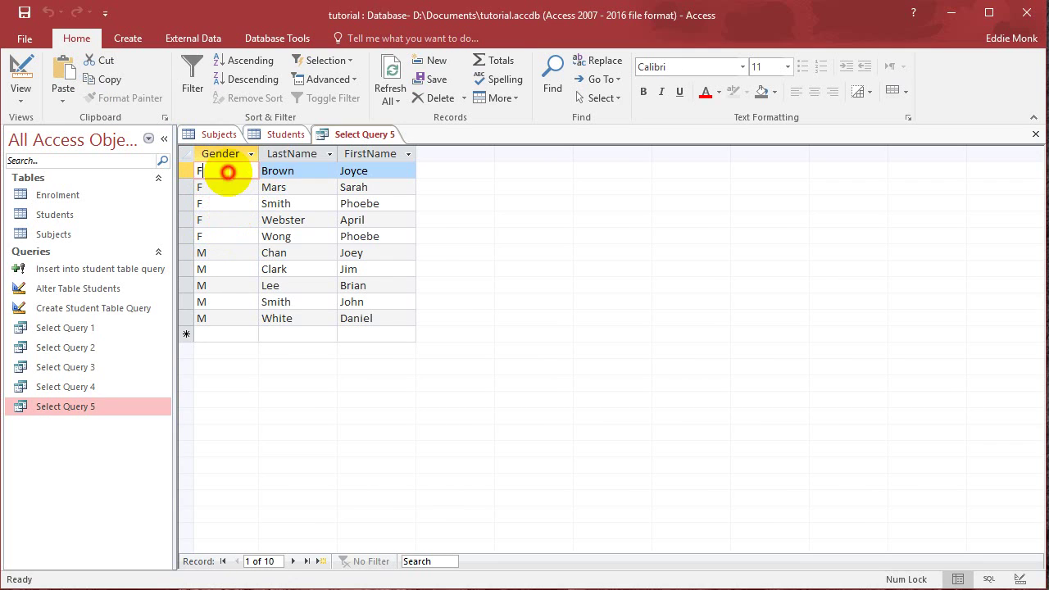
pyautogui.moveTo(282, 170); pyautogui.dragTo(222, 246)
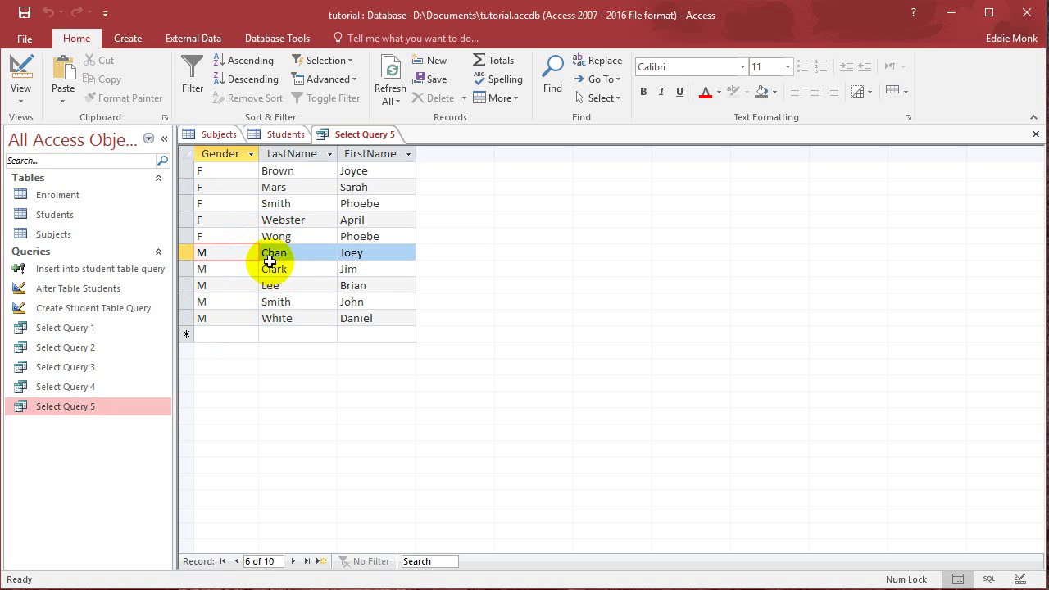
pyautogui.moveTo(291, 260); pyautogui.dragTo(278, 324)
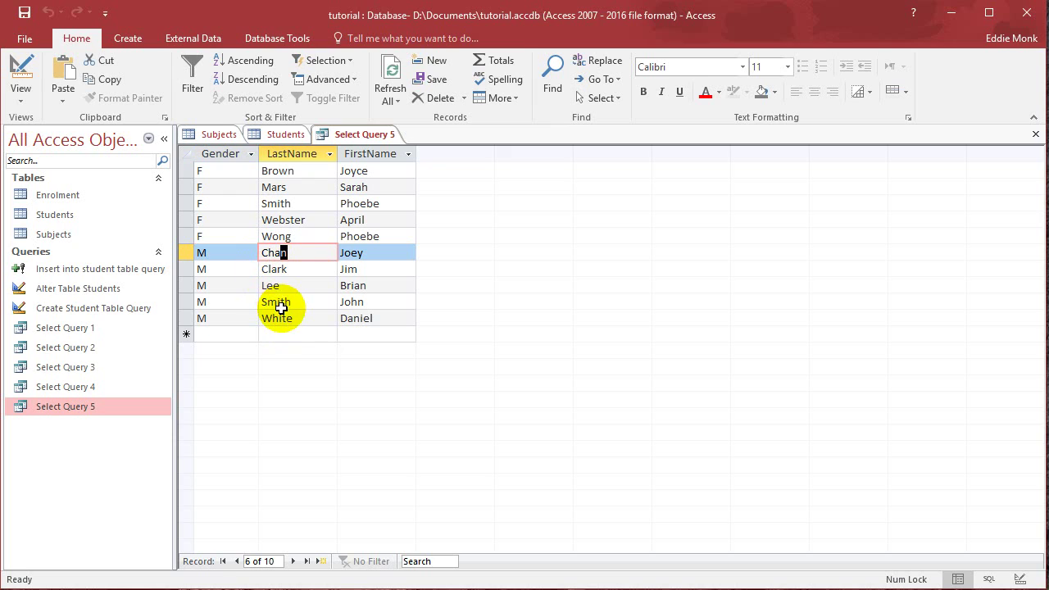